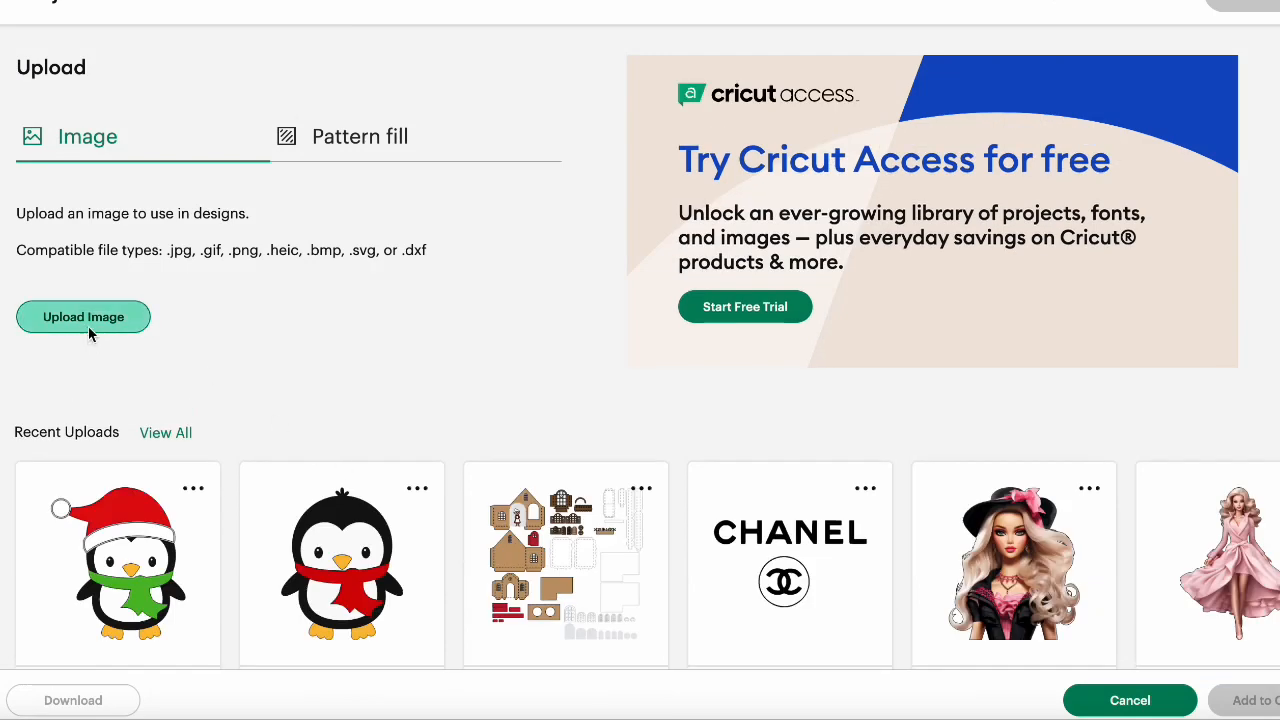
- Upload the Penguin_07.png clipart as a new image and continue with the Complex image type
{"action": "left_click", "coordinate": [86, 316]}
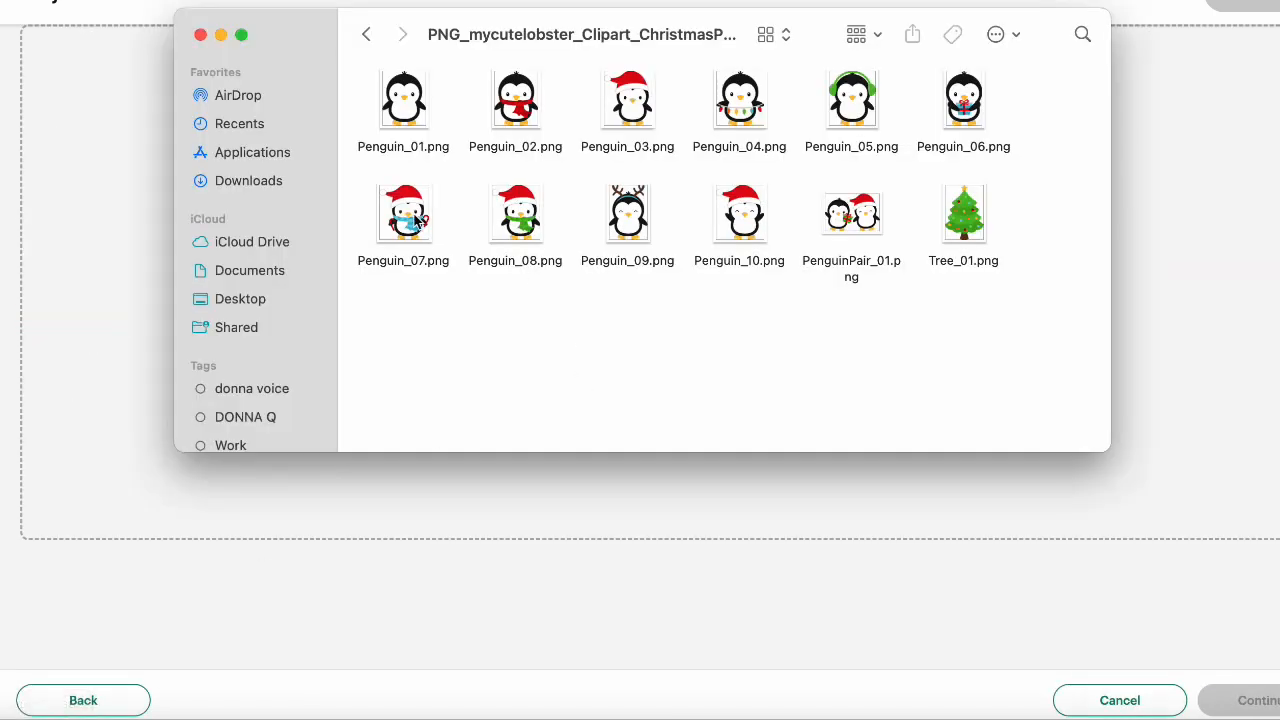
{"action": "left_click_drag", "start_coordinate": [414, 218], "coordinate": [675, 528]}
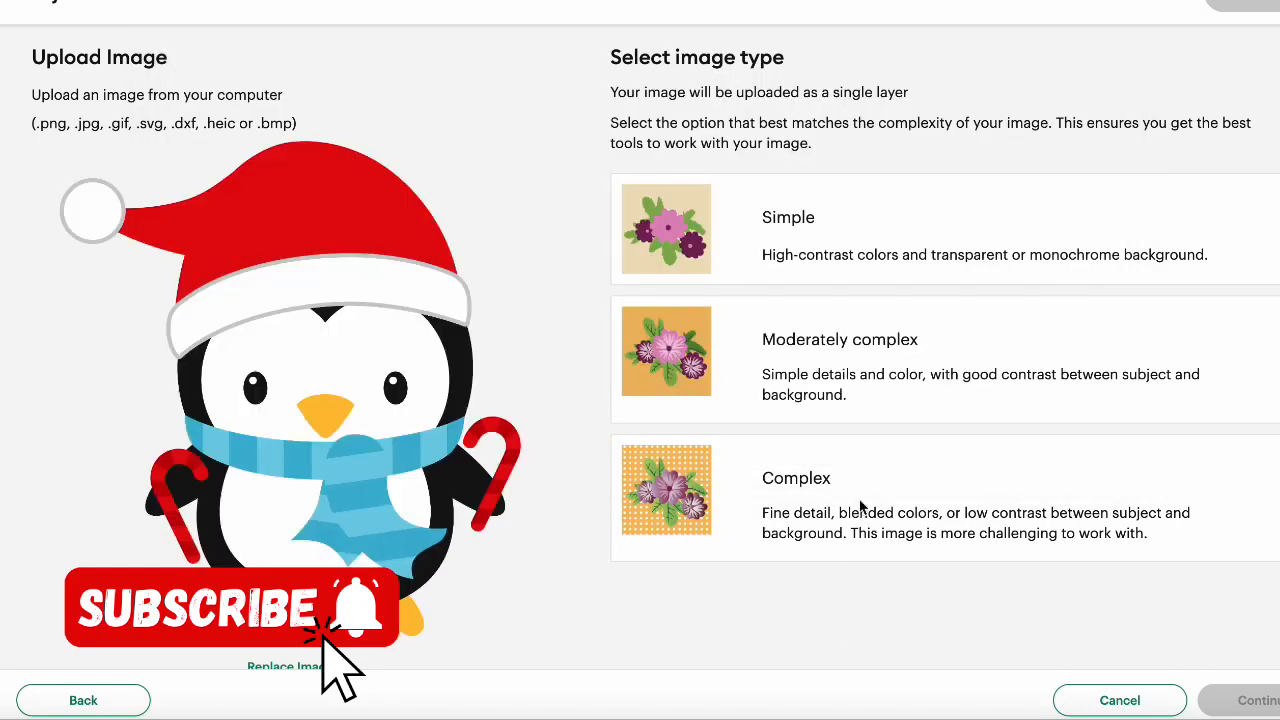
{"action": "left_click", "coordinate": [862, 508]}
{"action": "left_click", "coordinate": [1249, 700]}
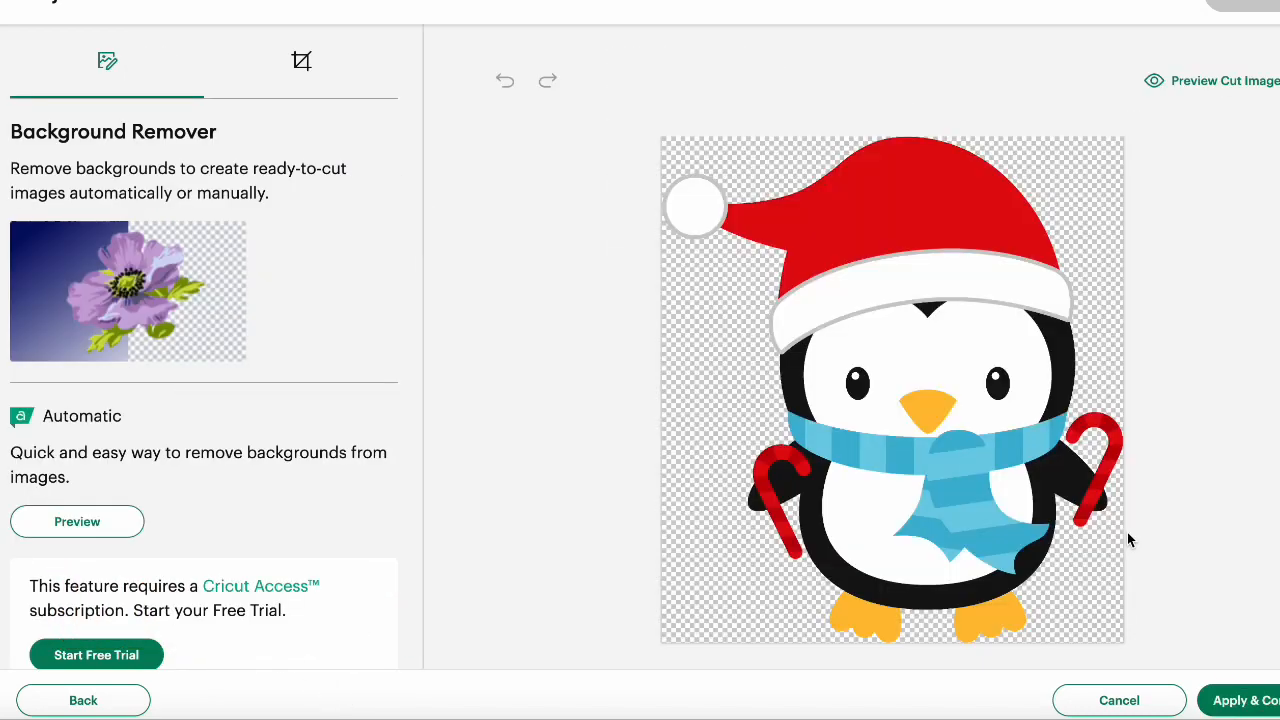
- Look at the upload types offered for the penguin image and return to the background remover
{"action": "scroll", "coordinate": [1127, 540], "scroll_direction": "down", "scroll_amount": 1}
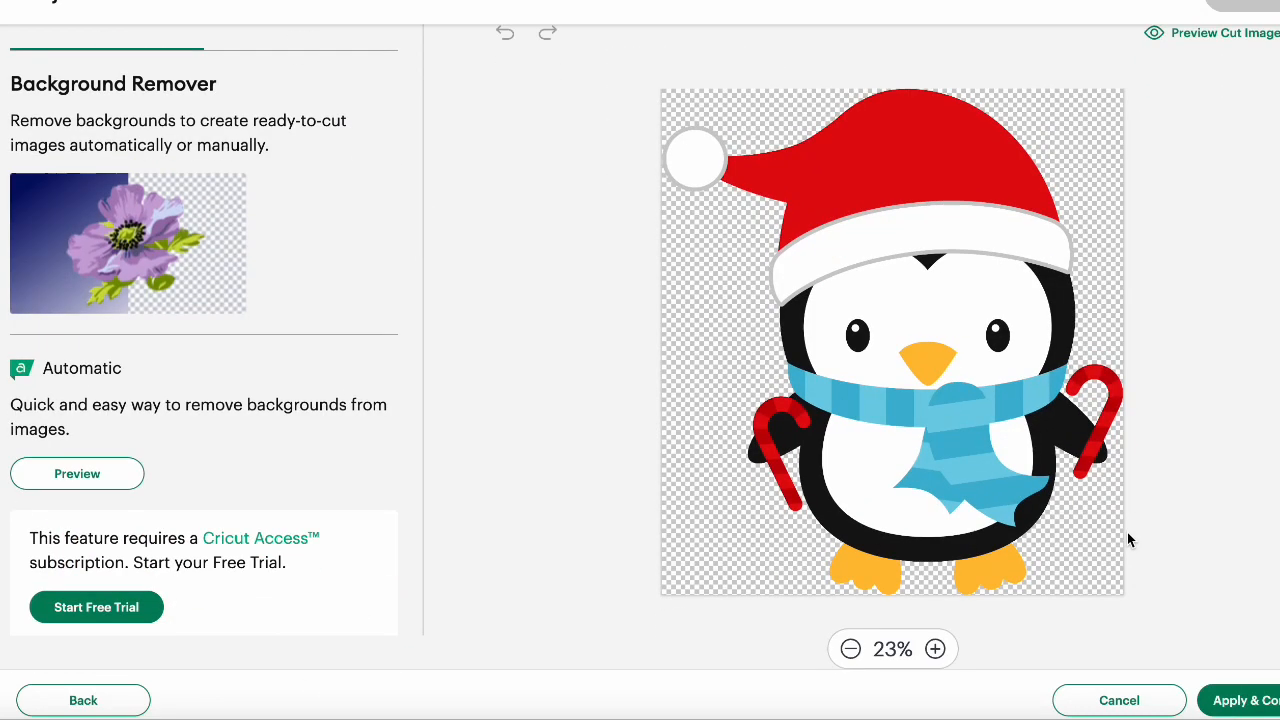
{"action": "left_click", "coordinate": [1238, 703]}
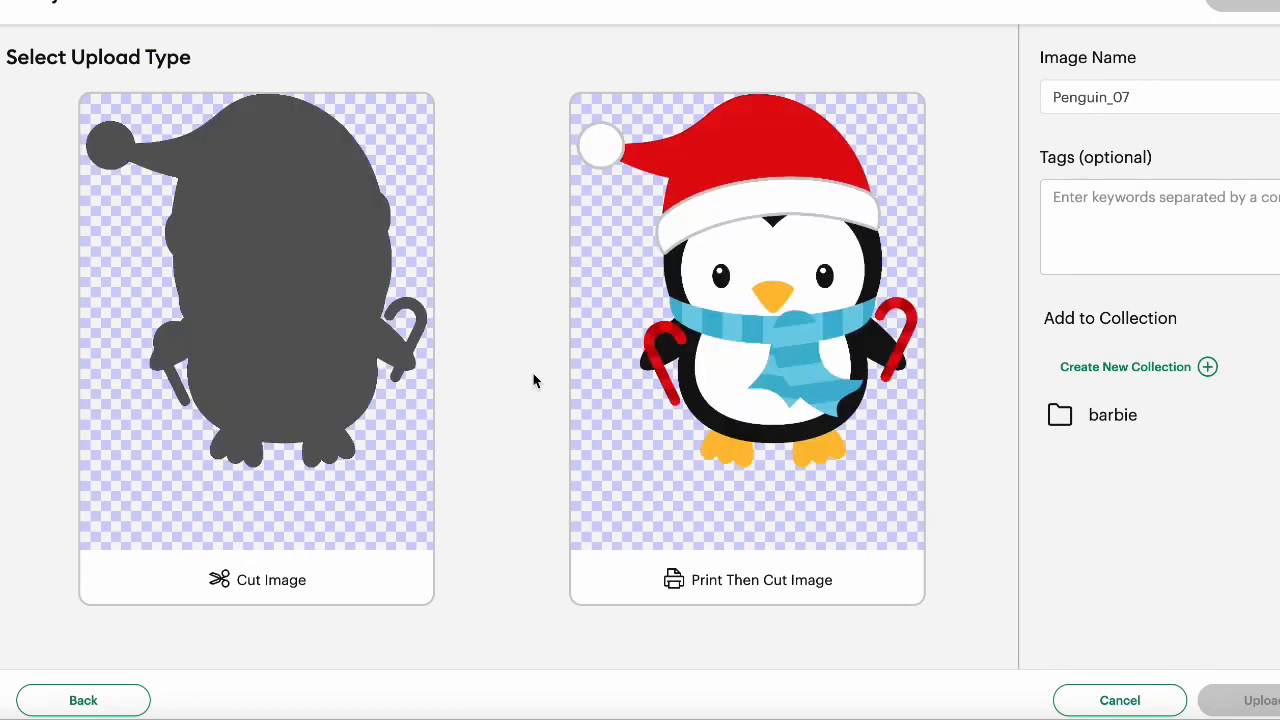
{"action": "left_click", "coordinate": [143, 697]}
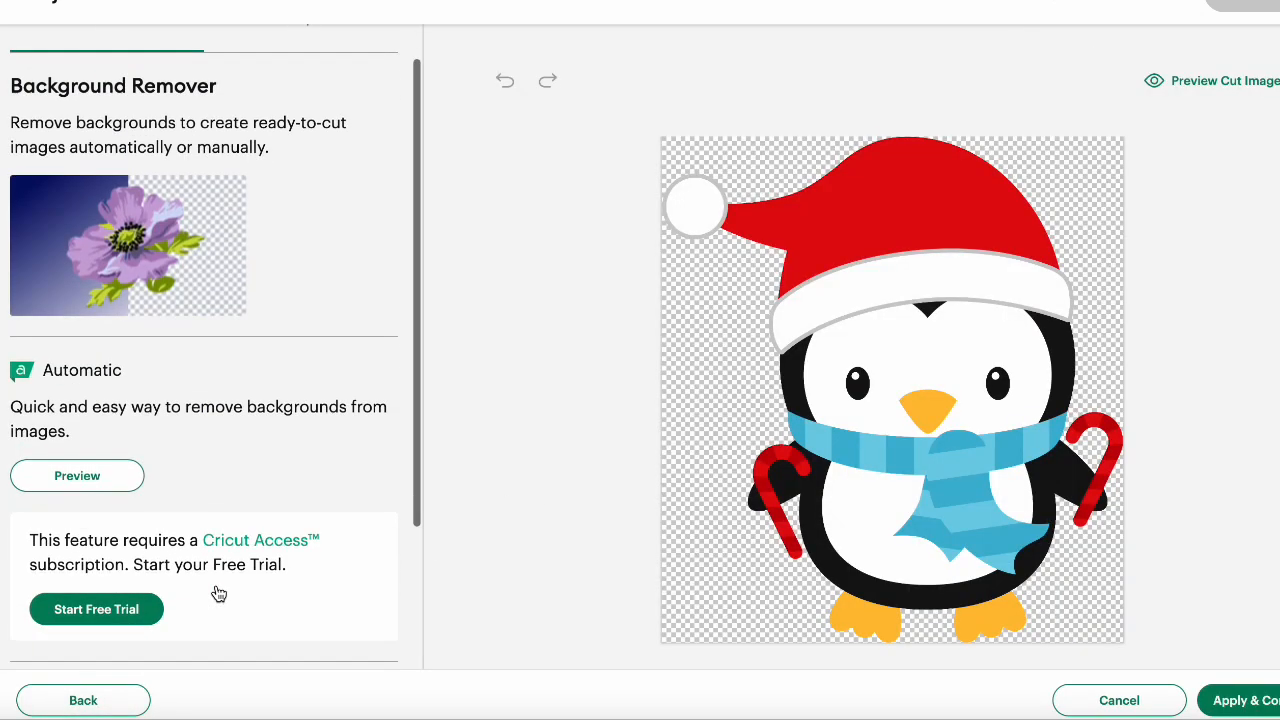
- Try to remove the penguin's red hat area with the manual Select tool and undo the removal
{"action": "scroll", "coordinate": [214, 590], "scroll_direction": "down", "scroll_amount": 3}
{"action": "left_click", "coordinate": [78, 563]}
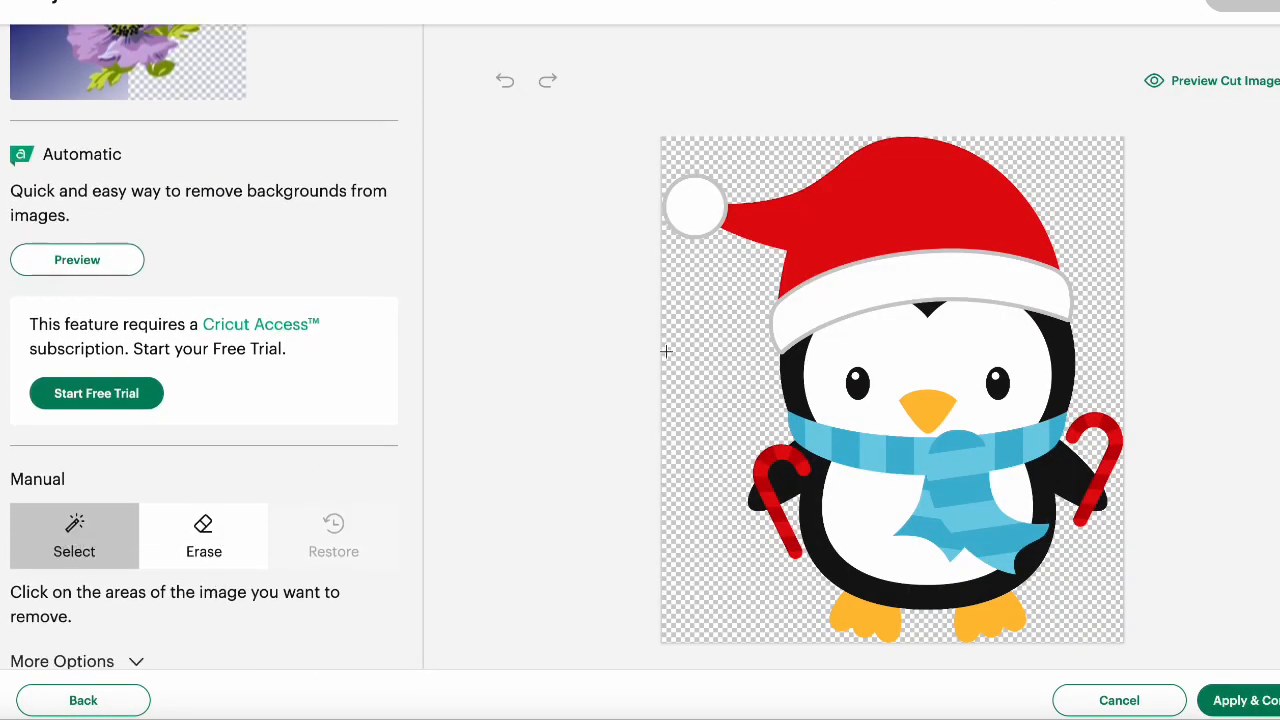
{"action": "left_click", "coordinate": [859, 220]}
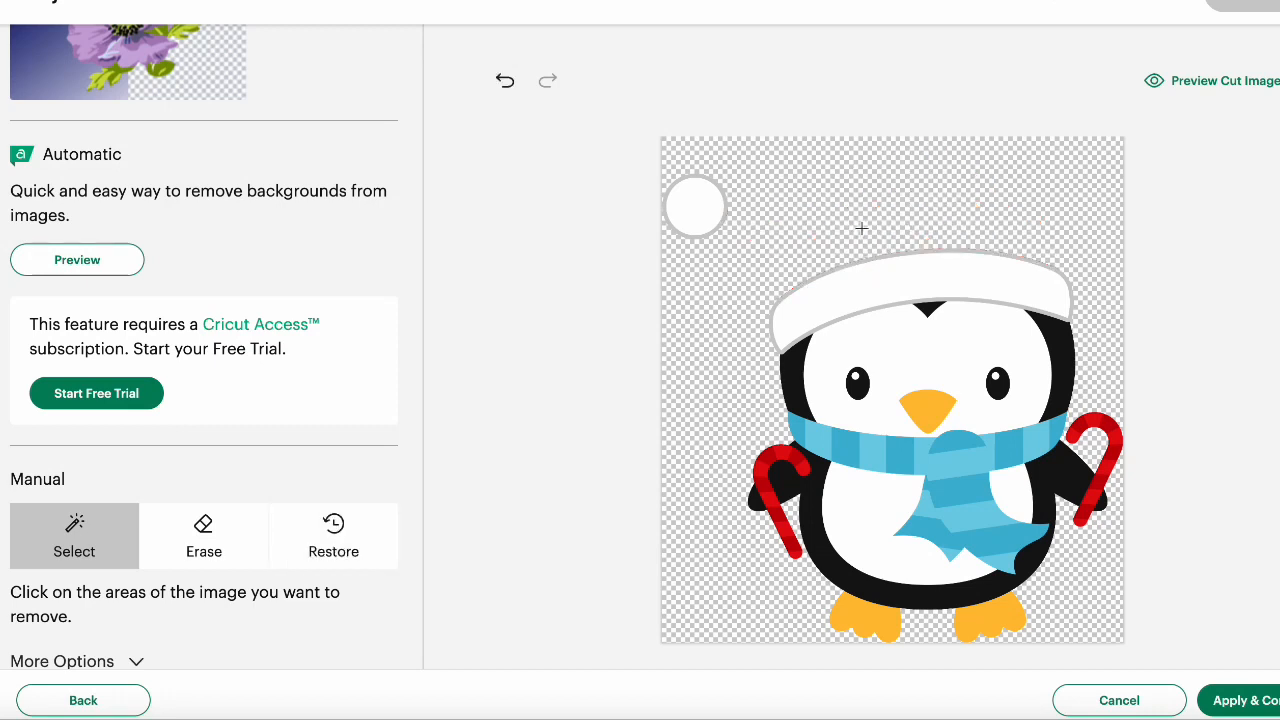
{"action": "left_click", "coordinate": [505, 84]}
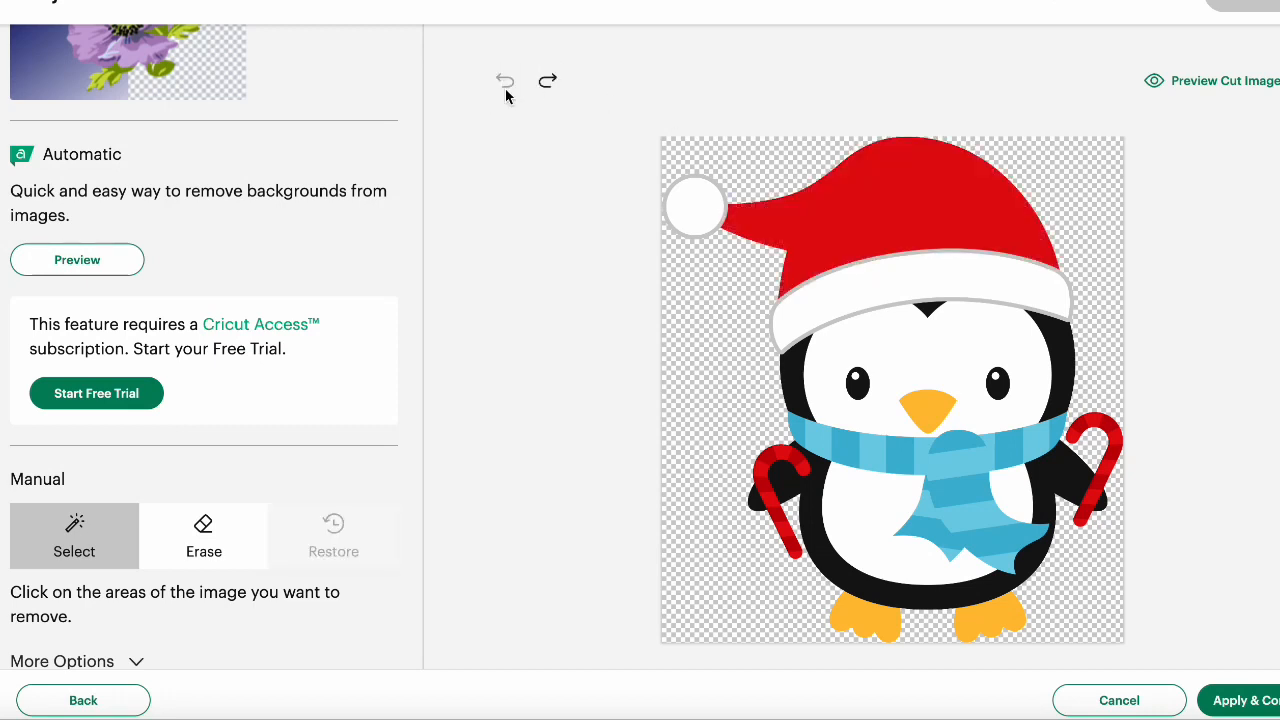
- Try removing the penguin's white face, white belly area and orange feet individually, and cancel the image upload
{"action": "left_click", "coordinate": [905, 350]}
{"action": "left_click", "coordinate": [881, 500]}
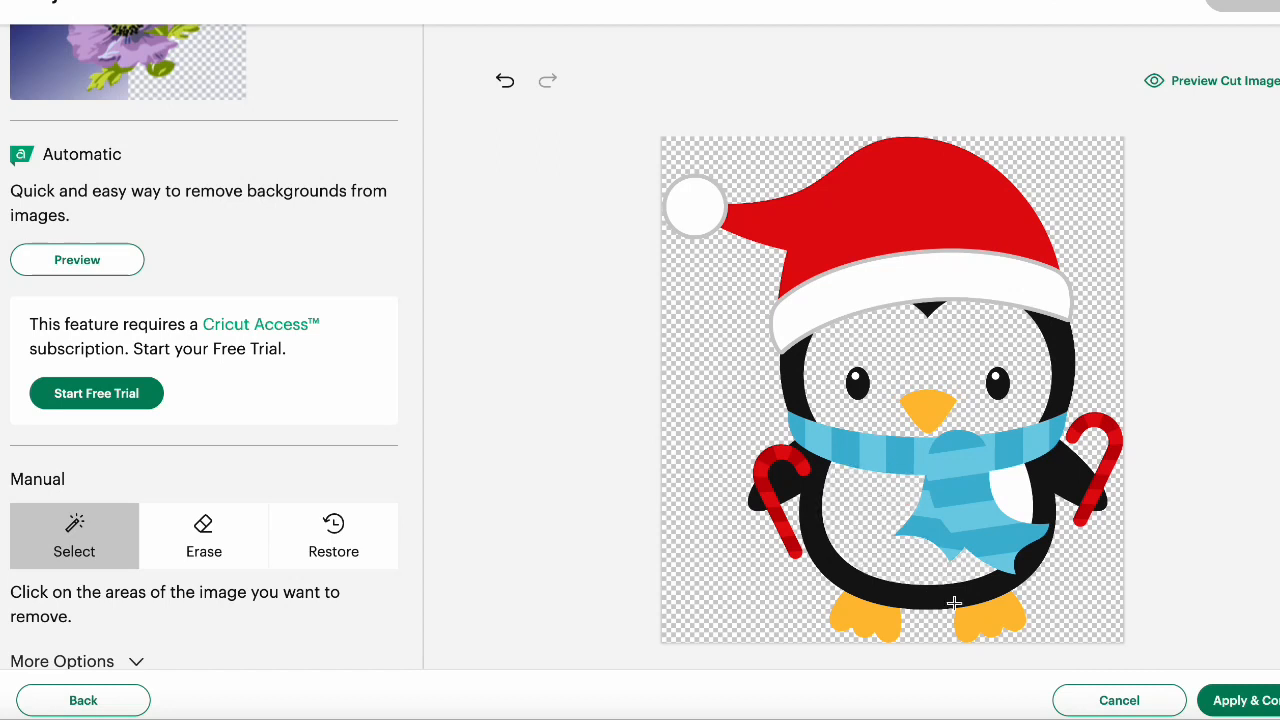
{"action": "left_click", "coordinate": [978, 620]}
{"action": "left_click", "coordinate": [865, 623]}
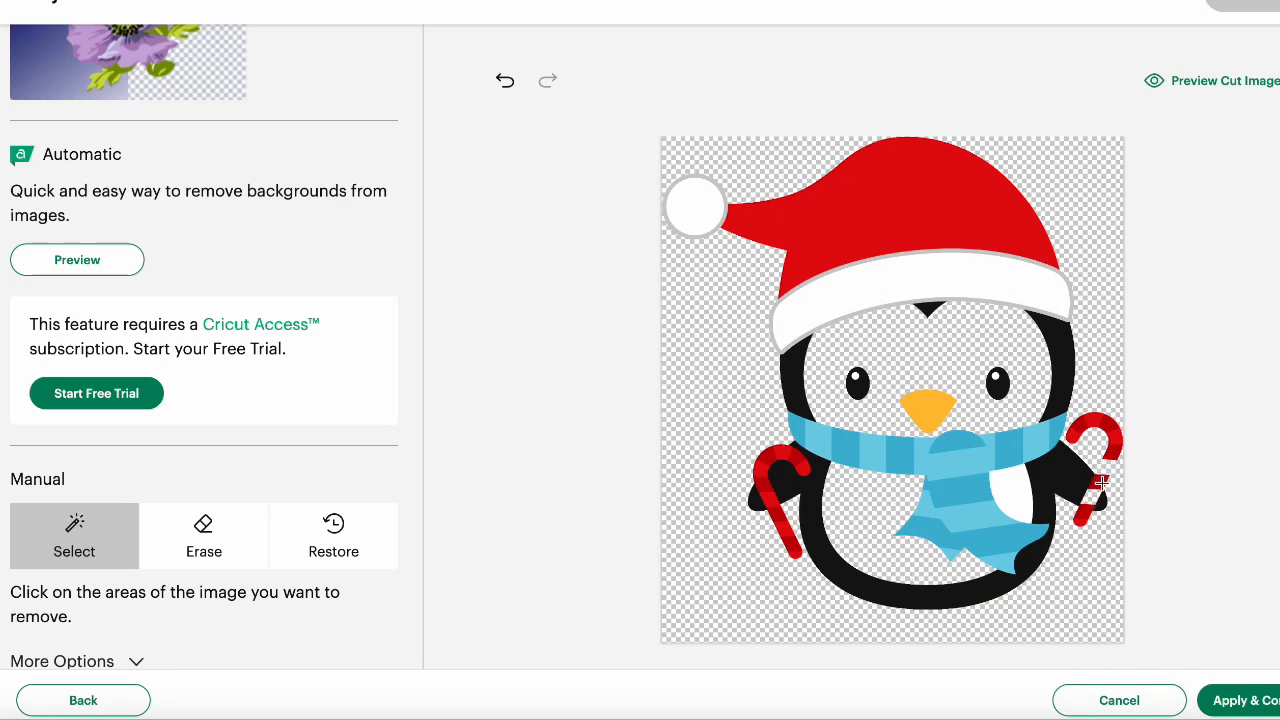
{"action": "left_click", "coordinate": [1098, 700]}
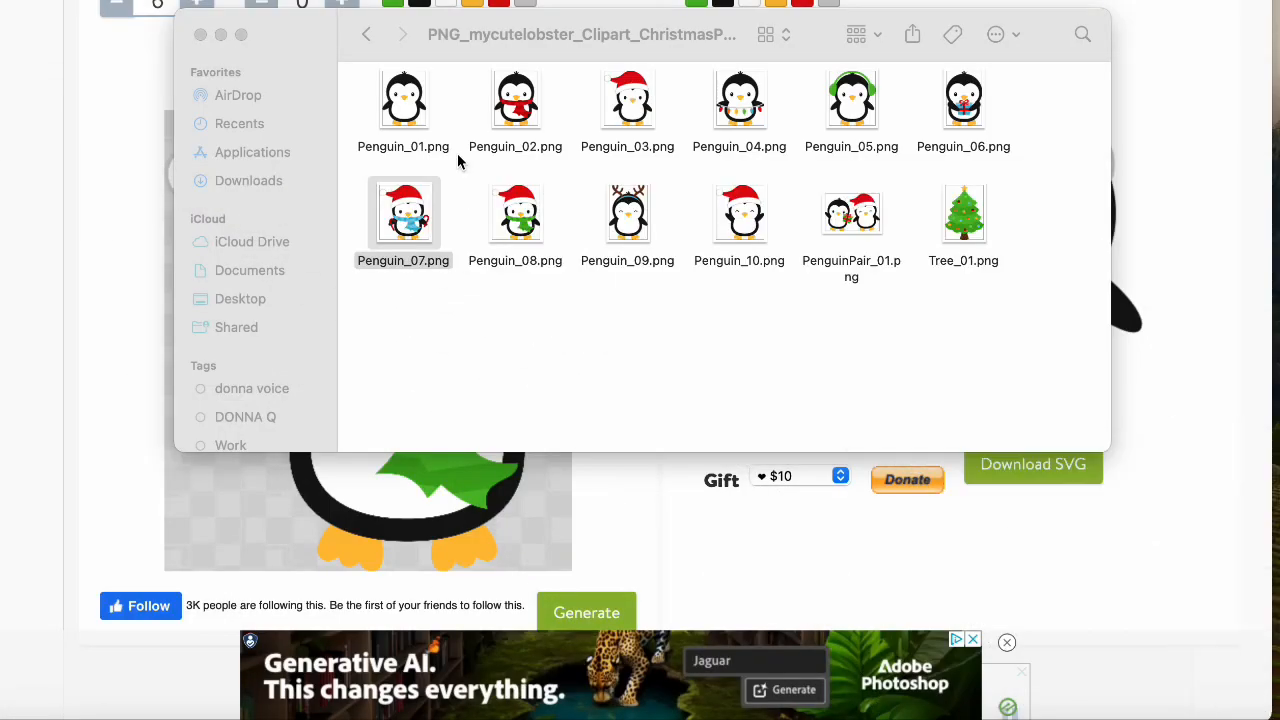
- Switch to the PNG or JPG to SVG converter page in the browser and load Penguin_09.png as the source image
{"action": "left_click", "coordinate": [1214, 166]}
{"action": "scroll", "coordinate": [757, 154], "scroll_direction": "up", "scroll_amount": 15}
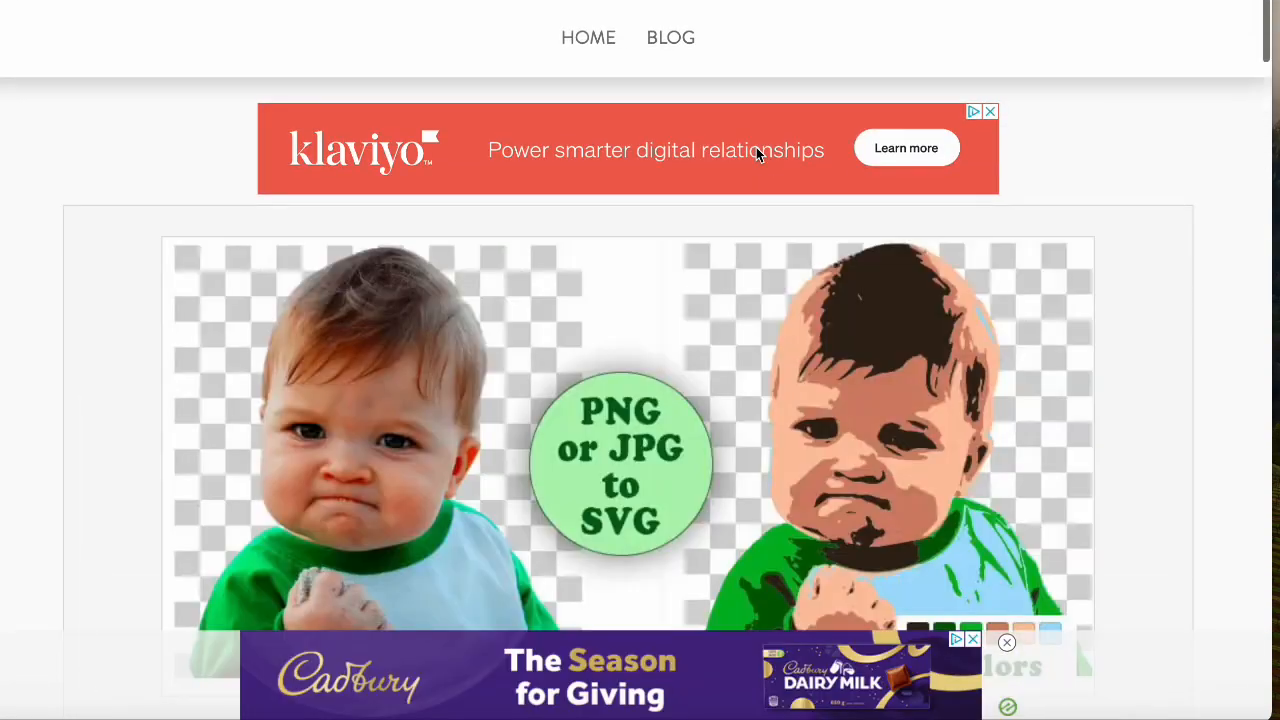
{"action": "scroll", "coordinate": [757, 155], "scroll_direction": "down", "scroll_amount": 18}
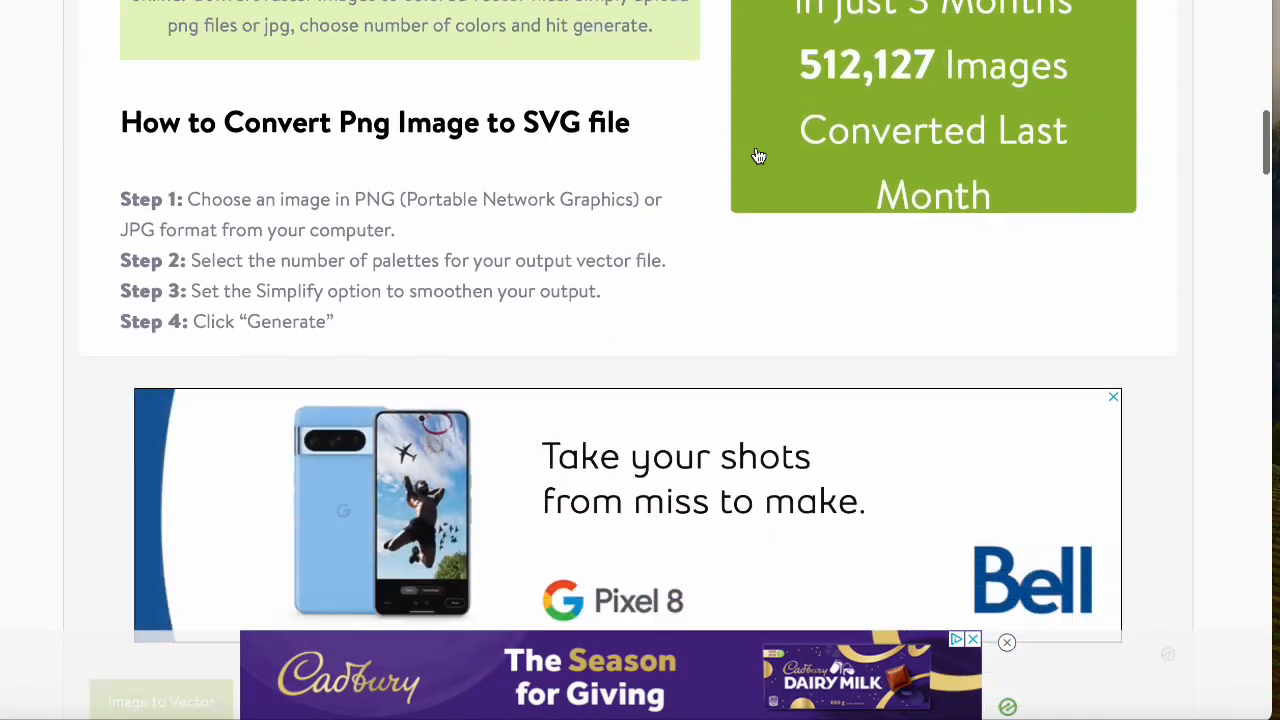
{"action": "scroll", "coordinate": [757, 155], "scroll_direction": "down", "scroll_amount": 4}
{"action": "scroll", "coordinate": [757, 154], "scroll_direction": "up", "scroll_amount": 1}
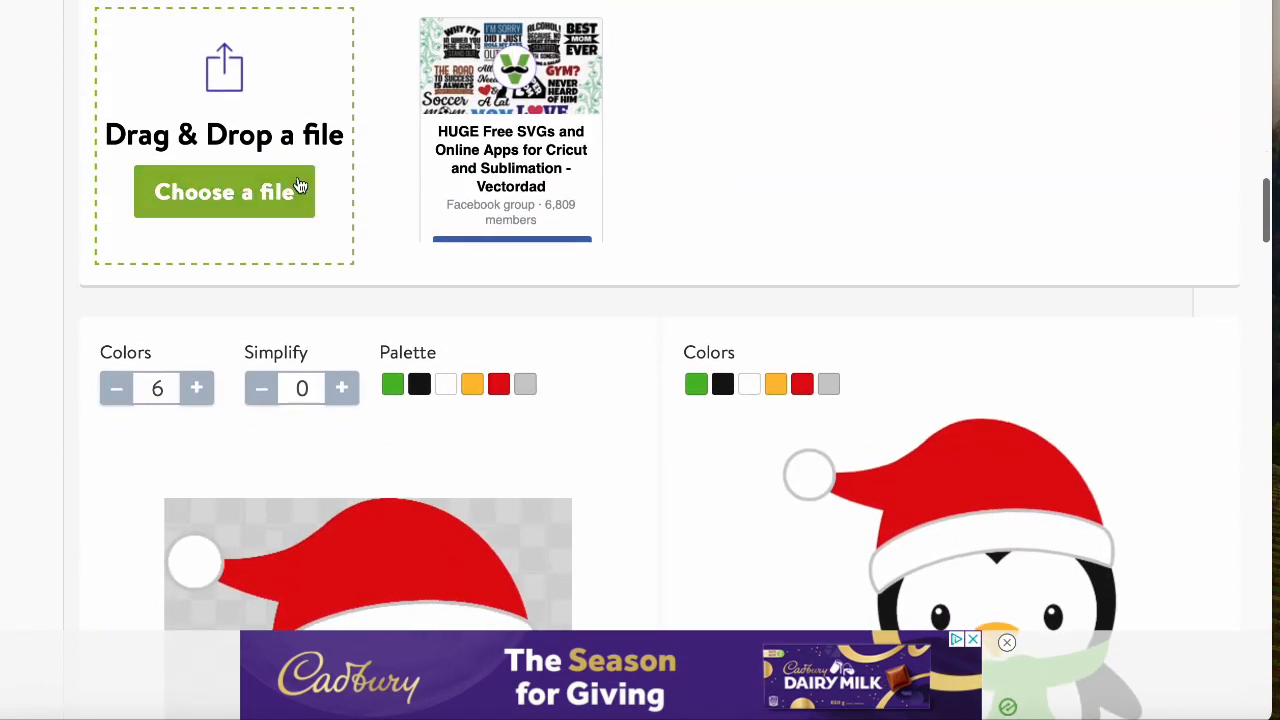
{"action": "left_click", "coordinate": [225, 205]}
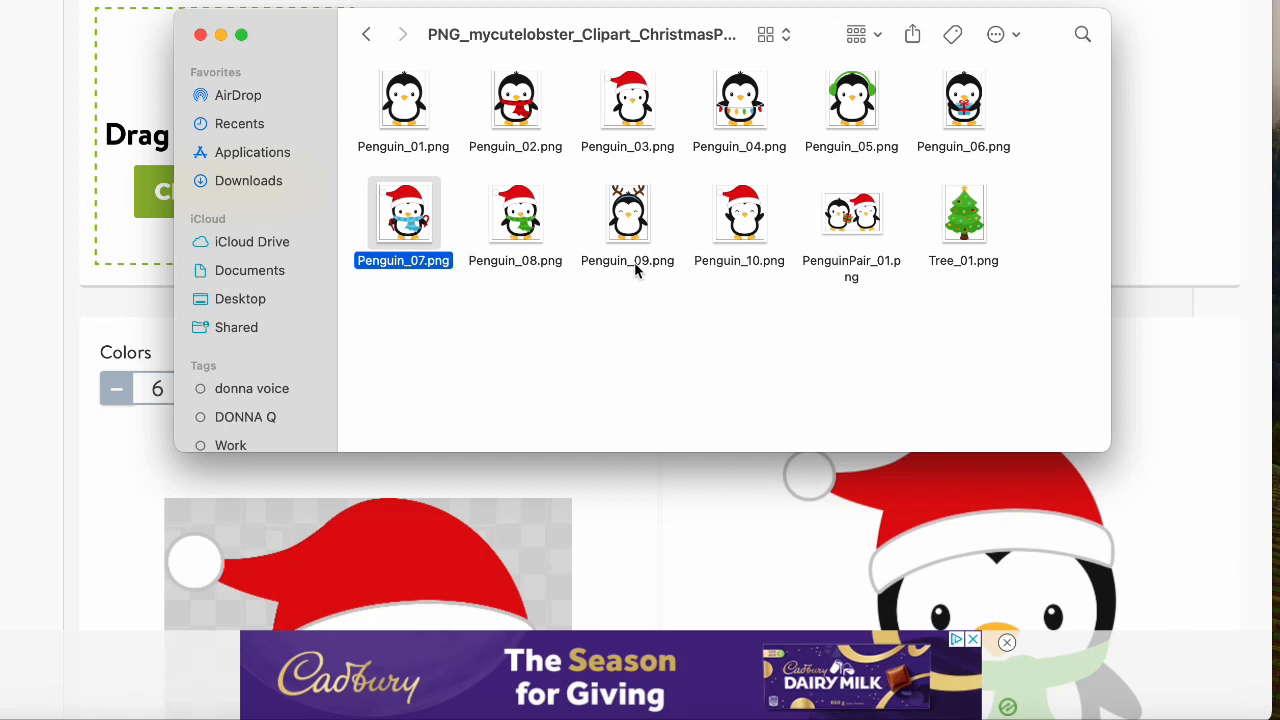
{"action": "left_click_drag", "start_coordinate": [628, 224], "coordinate": [133, 204]}
{"action": "left_click", "coordinate": [100, 486]}
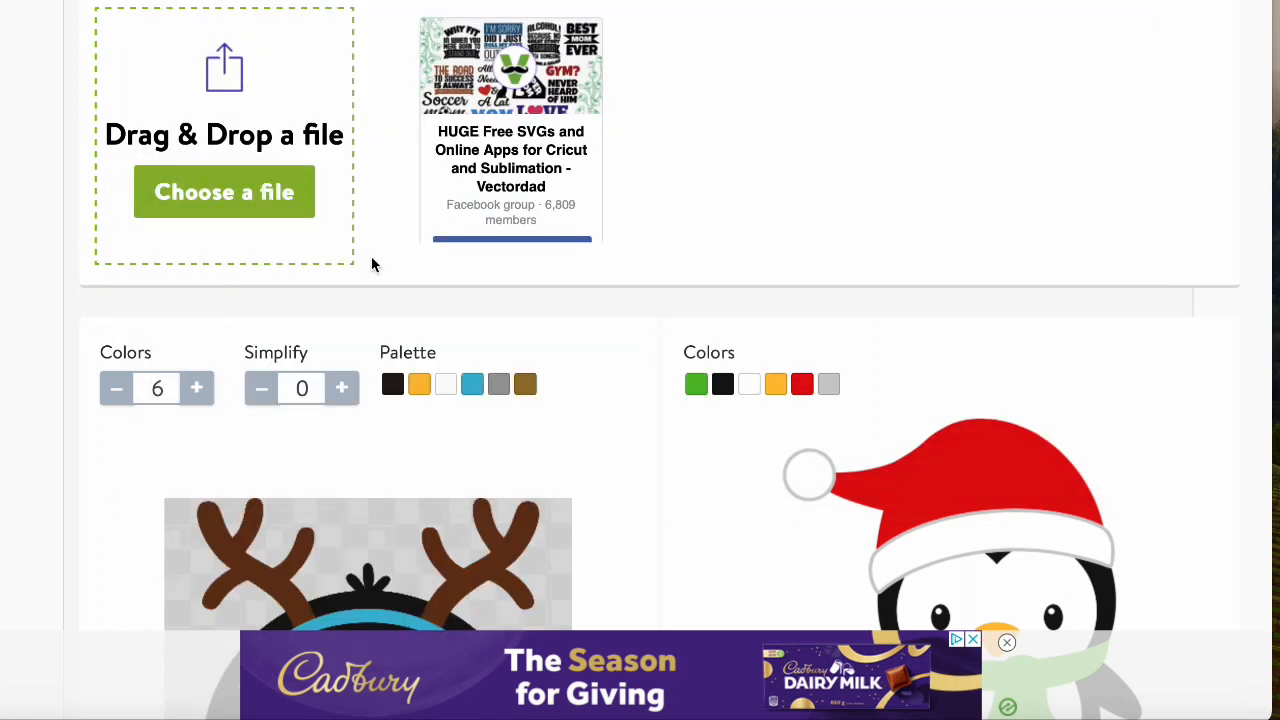
- Generate a vector from the antlered penguin image using the automatically detected palette
{"action": "scroll", "coordinate": [371, 256], "scroll_direction": "down", "scroll_amount": 5}
{"action": "scroll", "coordinate": [371, 258], "scroll_direction": "down", "scroll_amount": 2}
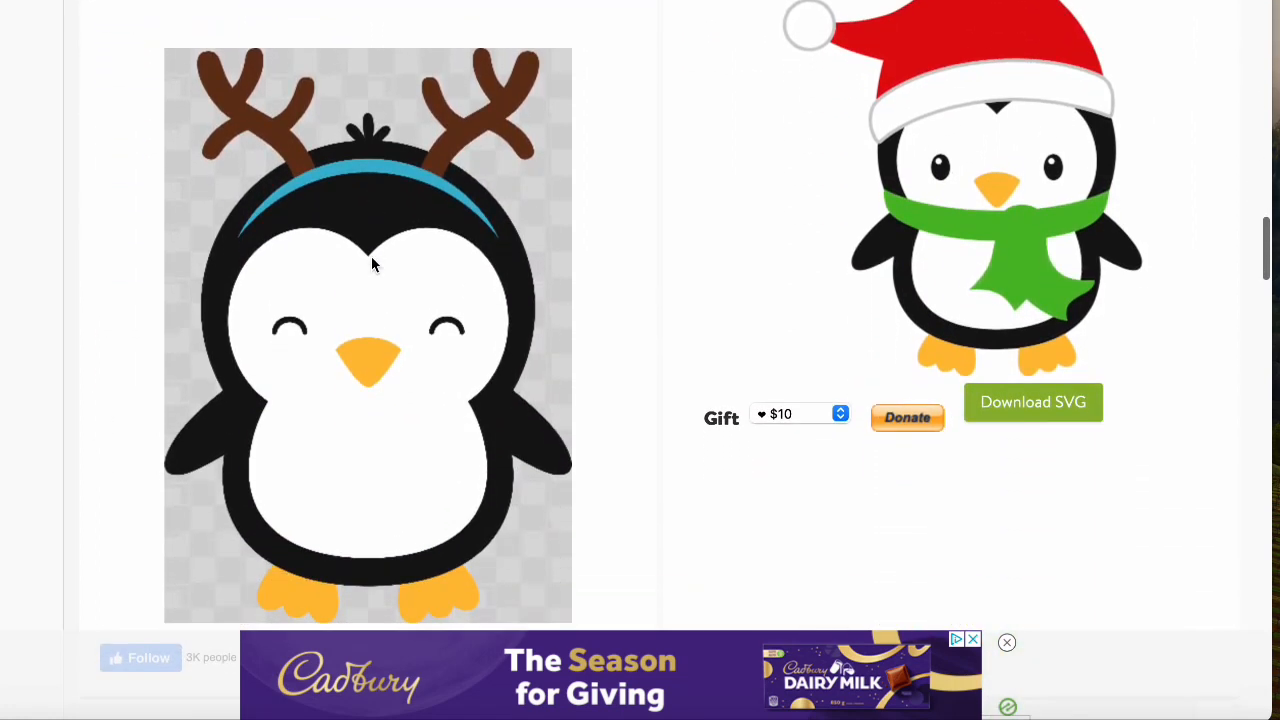
{"action": "scroll", "coordinate": [429, 348], "scroll_direction": "up", "scroll_amount": 2}
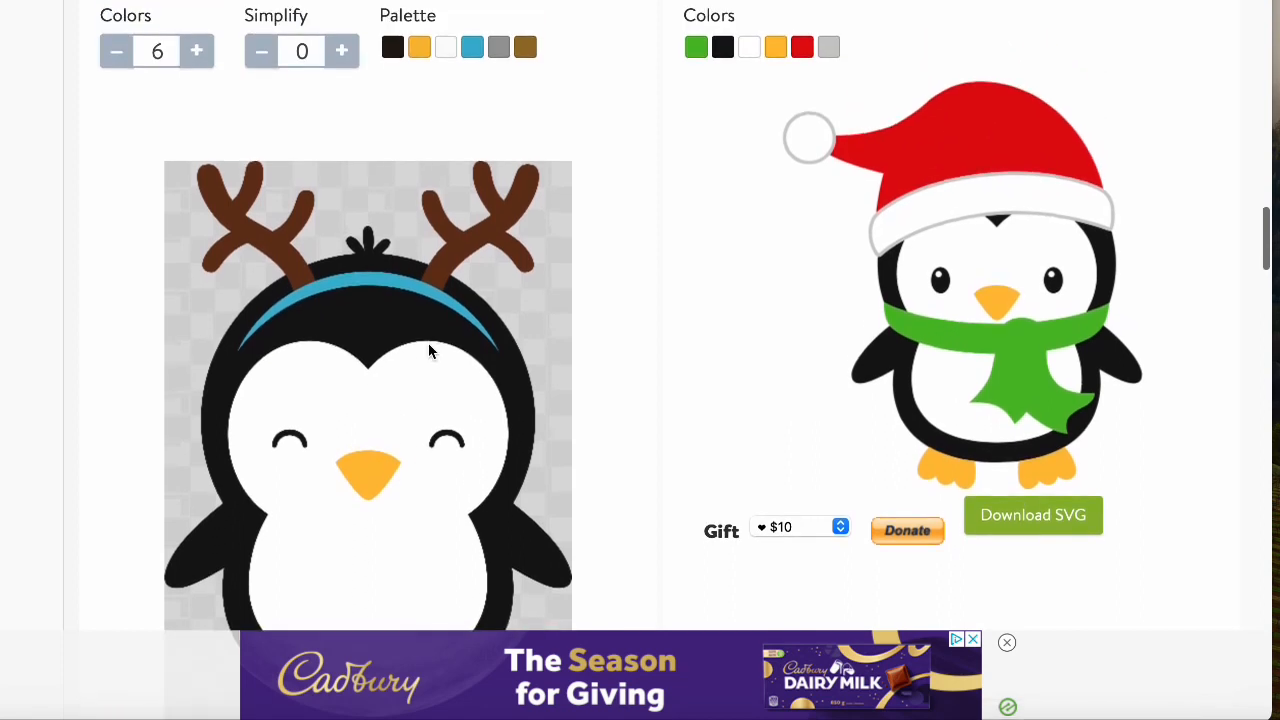
{"action": "scroll", "coordinate": [429, 348], "scroll_direction": "down", "scroll_amount": 1}
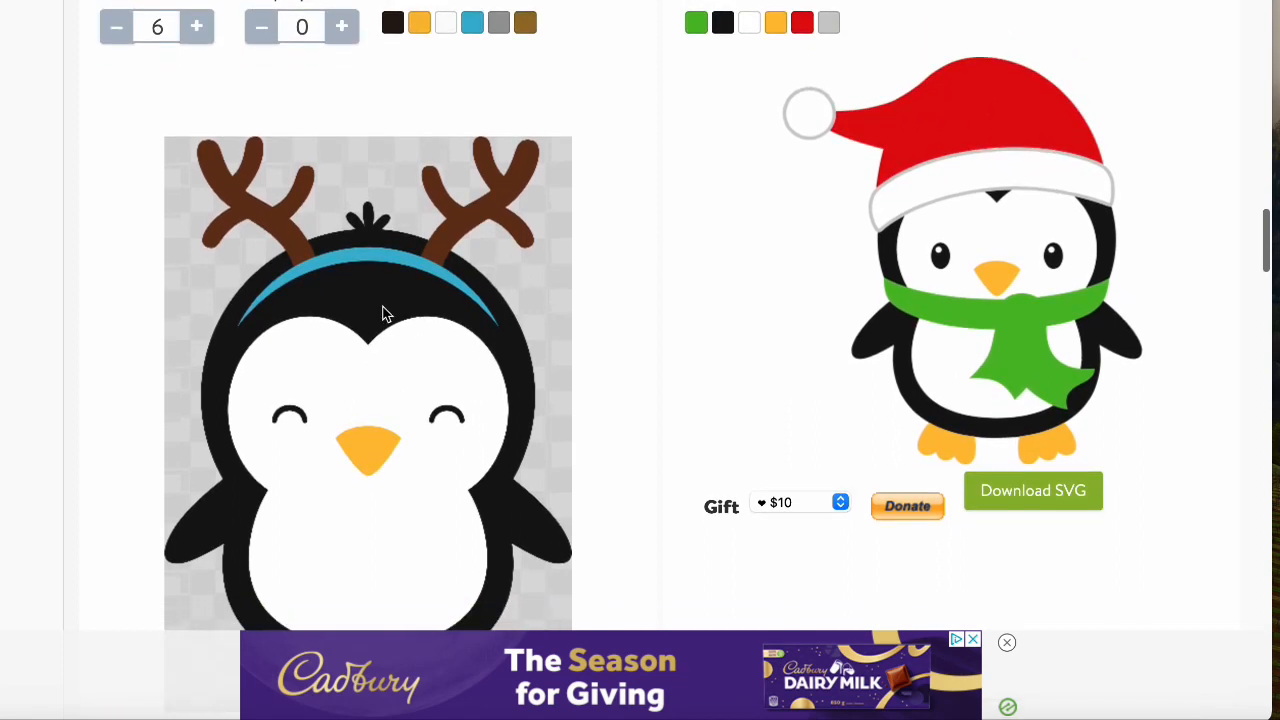
{"action": "scroll", "coordinate": [385, 300], "scroll_direction": "up", "scroll_amount": 1}
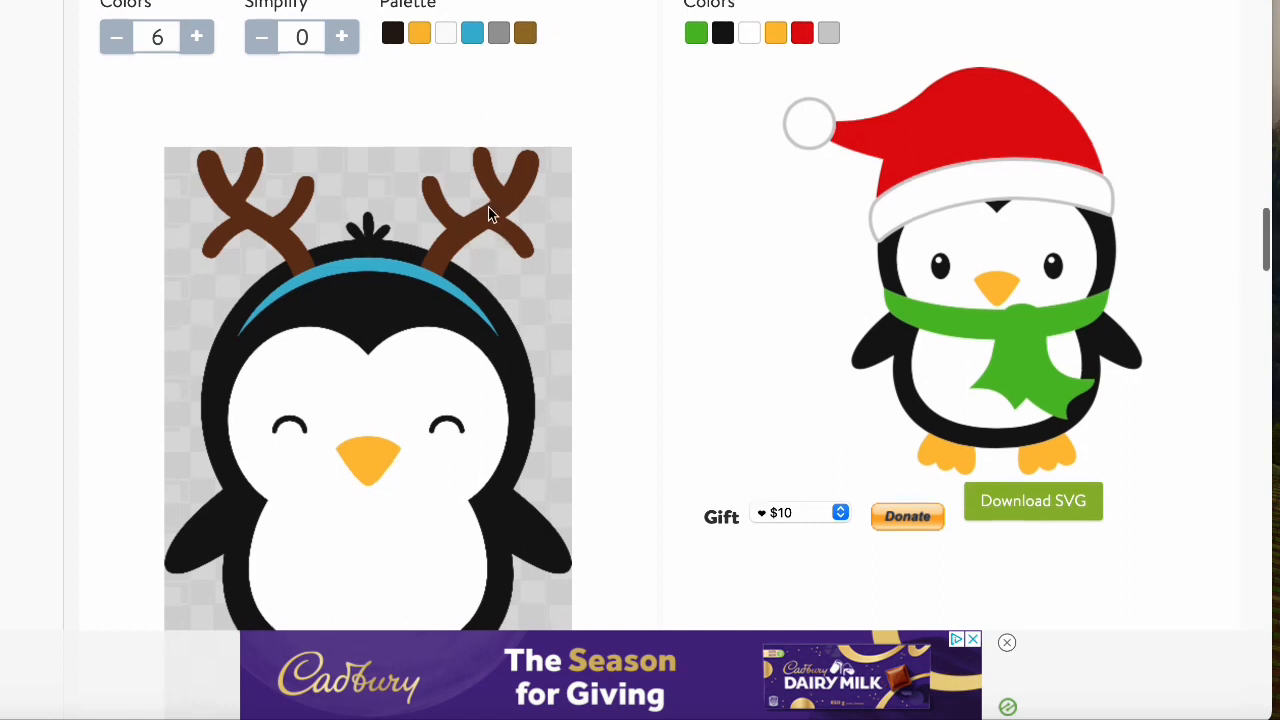
{"action": "scroll", "coordinate": [491, 211], "scroll_direction": "down", "scroll_amount": 1}
{"action": "scroll", "coordinate": [491, 211], "scroll_direction": "up", "scroll_amount": 1}
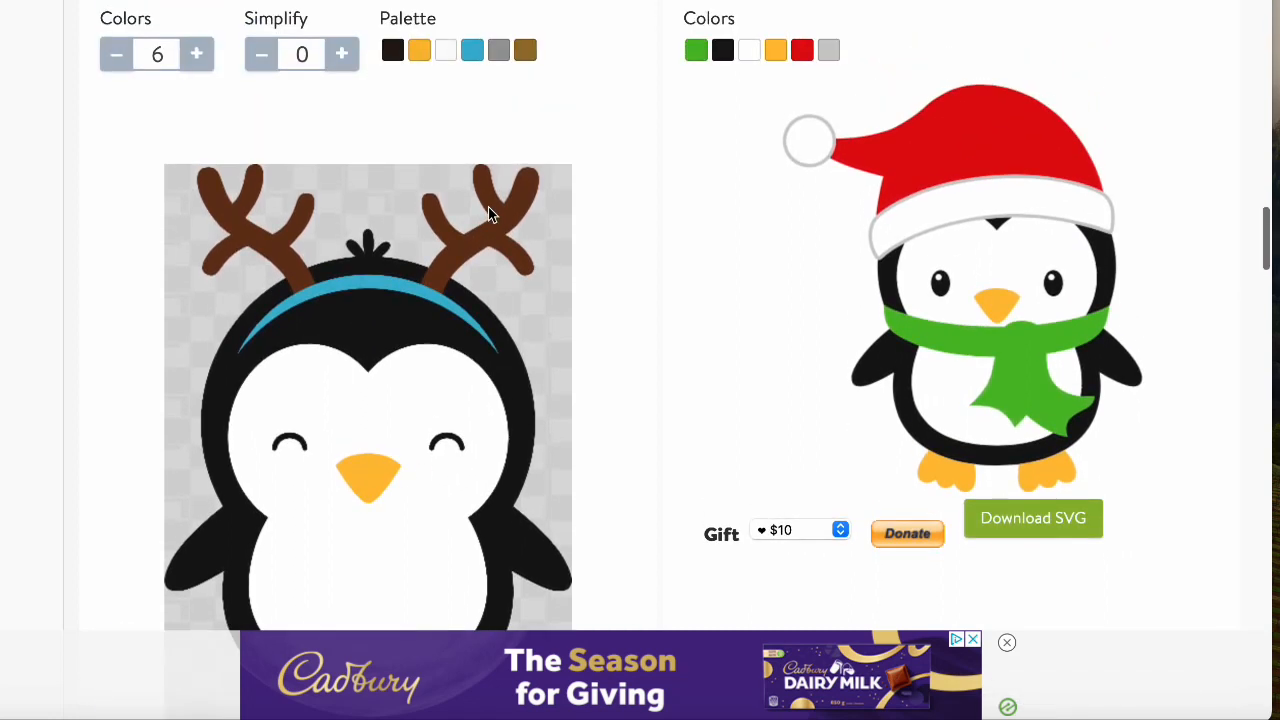
{"action": "scroll", "coordinate": [505, 265], "scroll_direction": "down", "scroll_amount": 2}
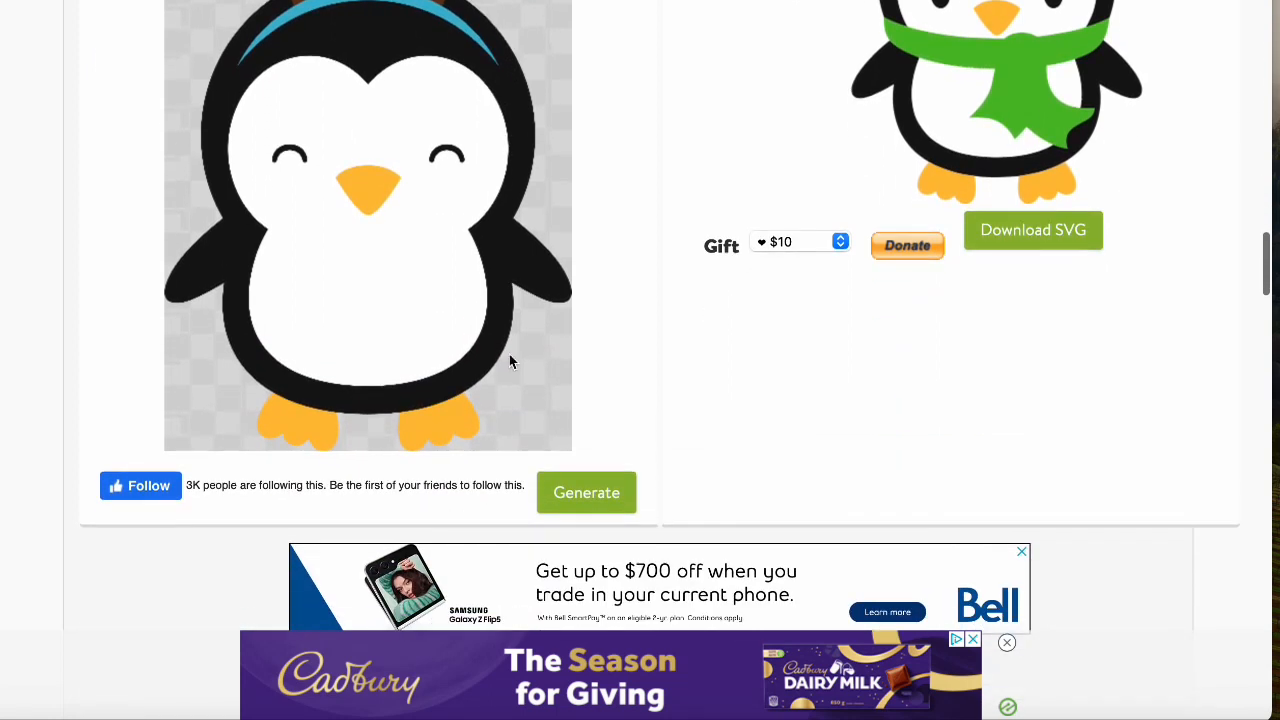
{"action": "left_click", "coordinate": [590, 500]}
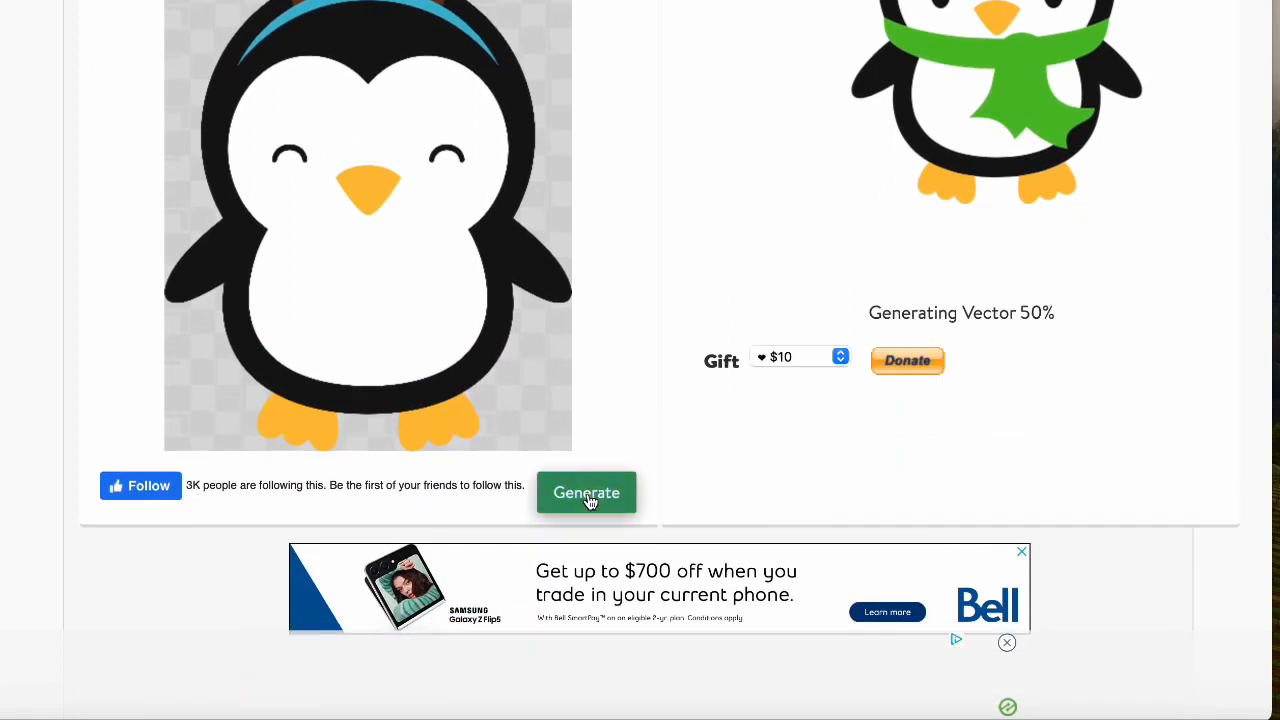
{"action": "scroll", "coordinate": [1076, 228], "scroll_direction": "up", "scroll_amount": 1}
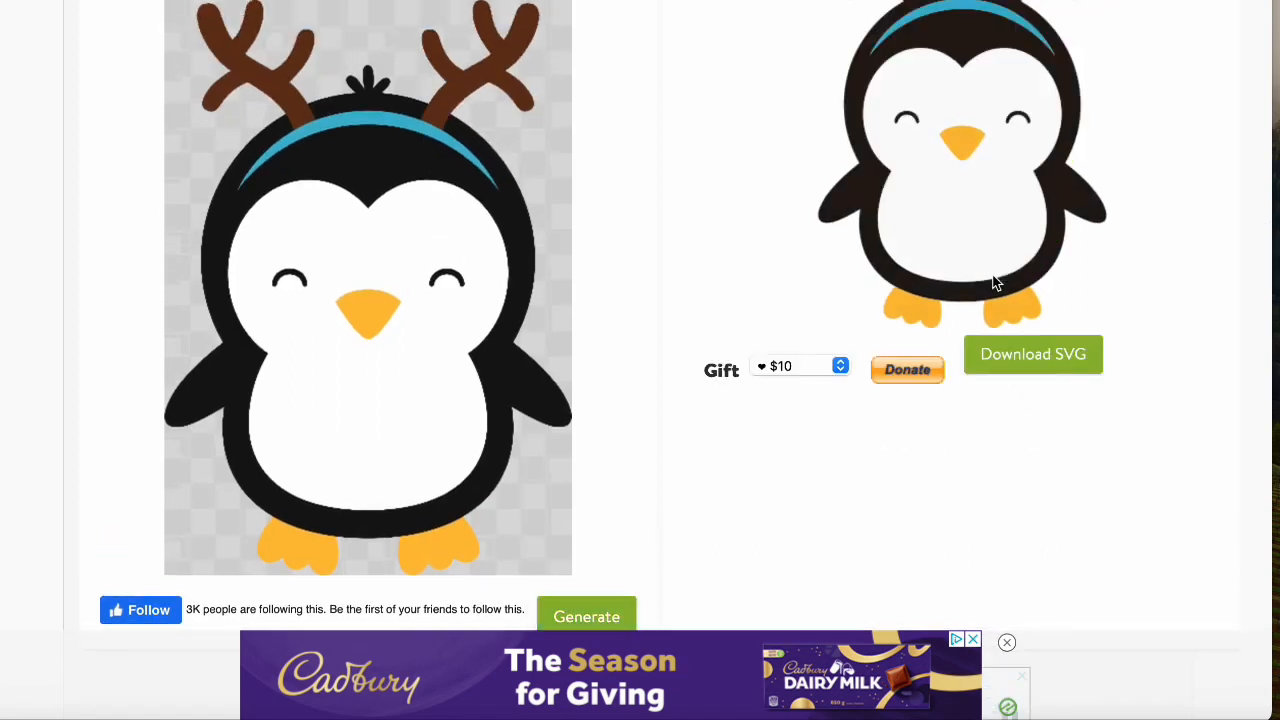
- Set the palette's light brown swatch to the dark brown of the antlers and regenerate the vector
{"action": "scroll", "coordinate": [995, 283], "scroll_direction": "up", "scroll_amount": 1}
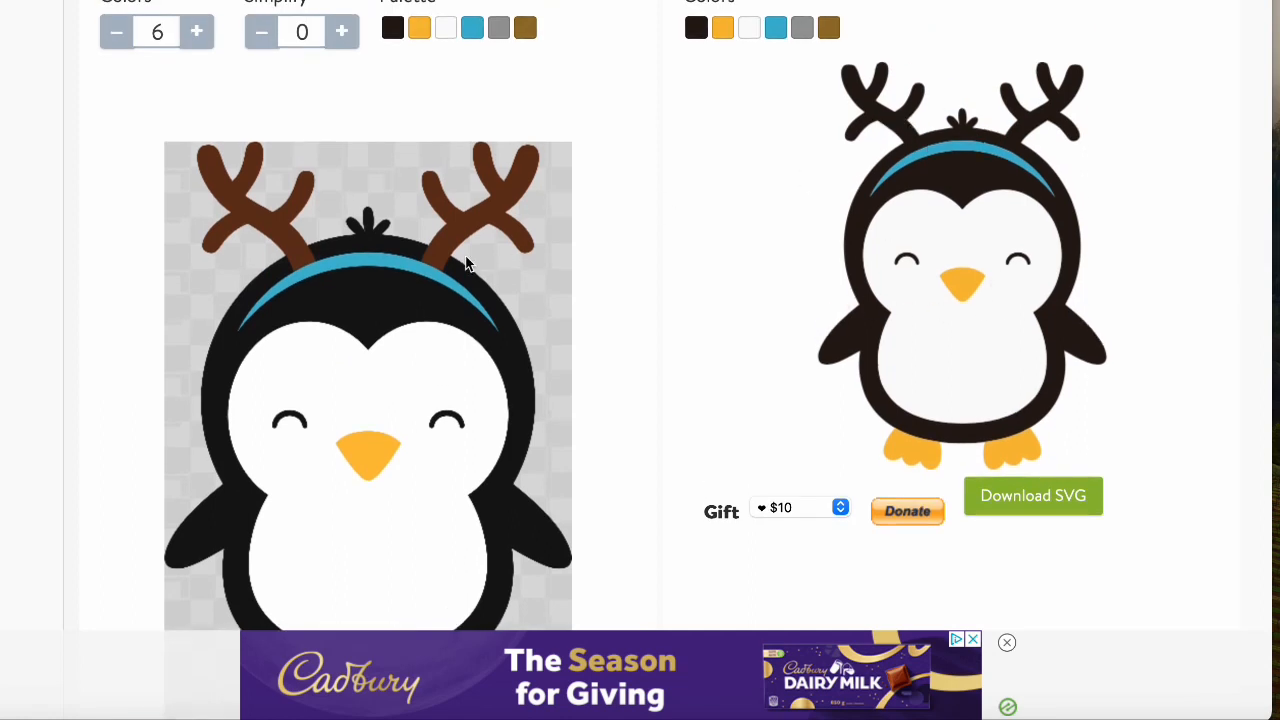
{"action": "scroll", "coordinate": [465, 263], "scroll_direction": "down", "scroll_amount": 1}
{"action": "scroll", "coordinate": [465, 263], "scroll_direction": "up", "scroll_amount": 1}
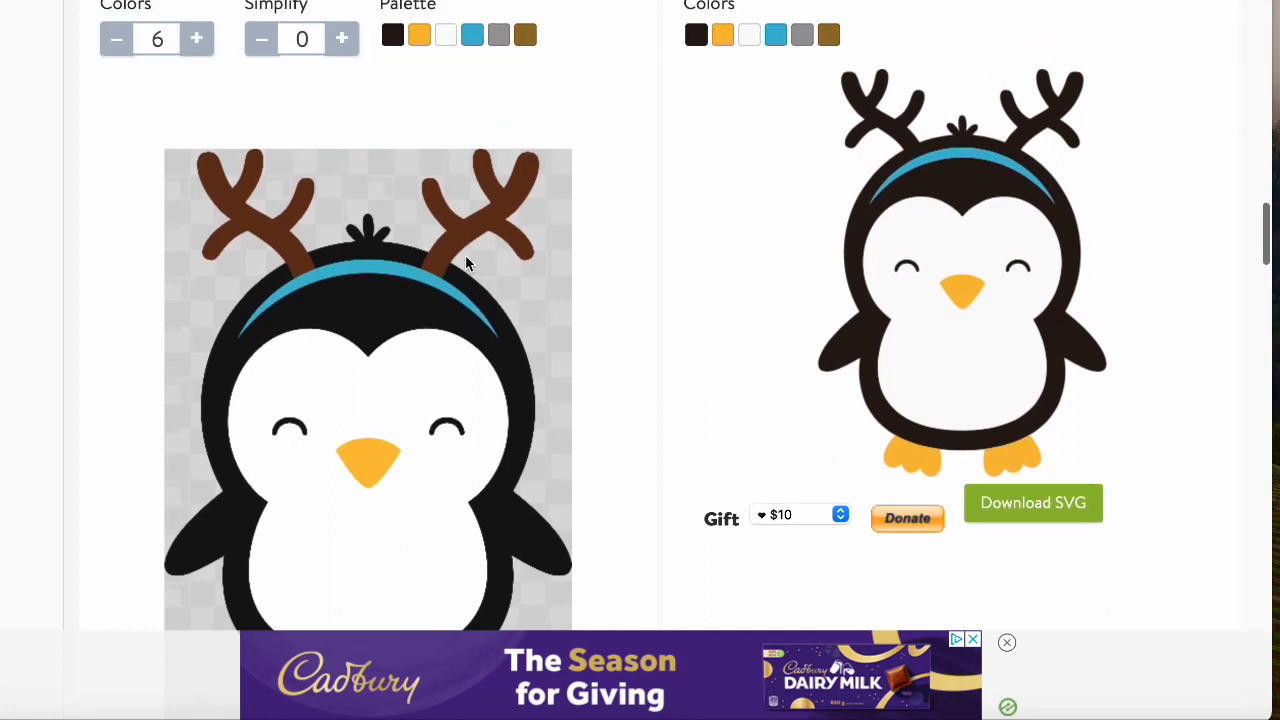
{"action": "left_click", "coordinate": [533, 48]}
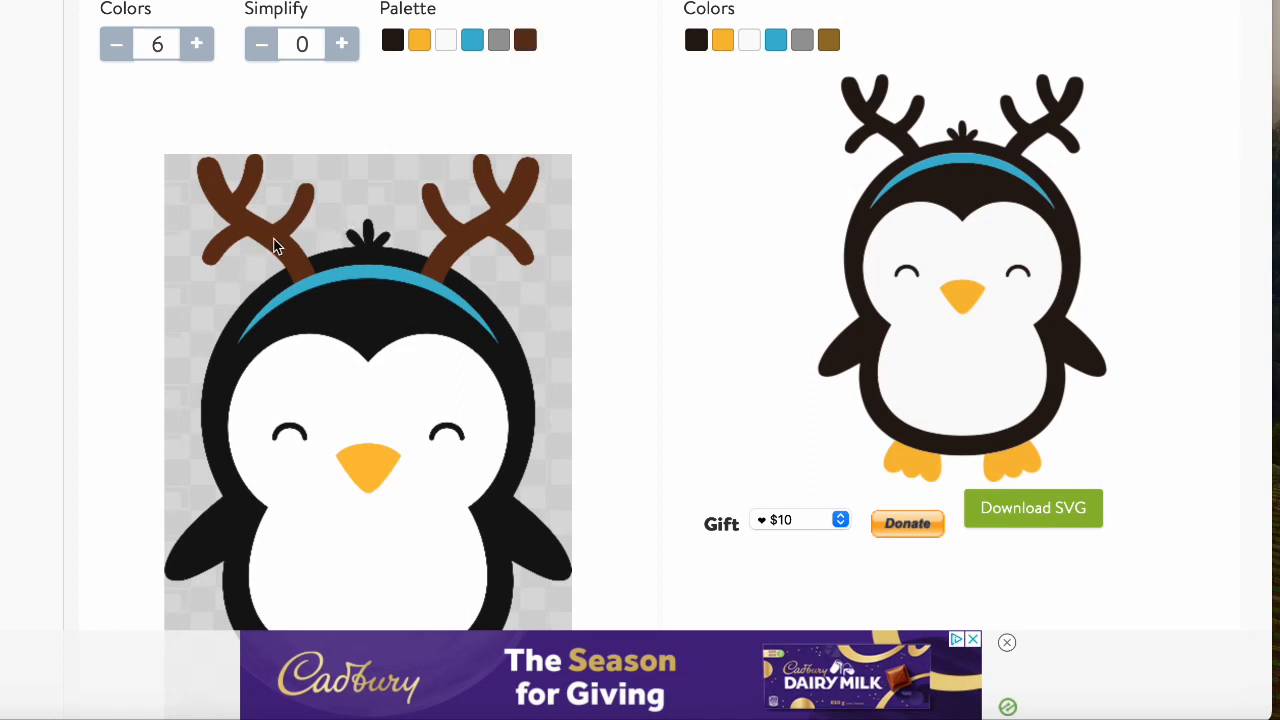
{"action": "scroll", "coordinate": [277, 243], "scroll_direction": "down", "scroll_amount": 3}
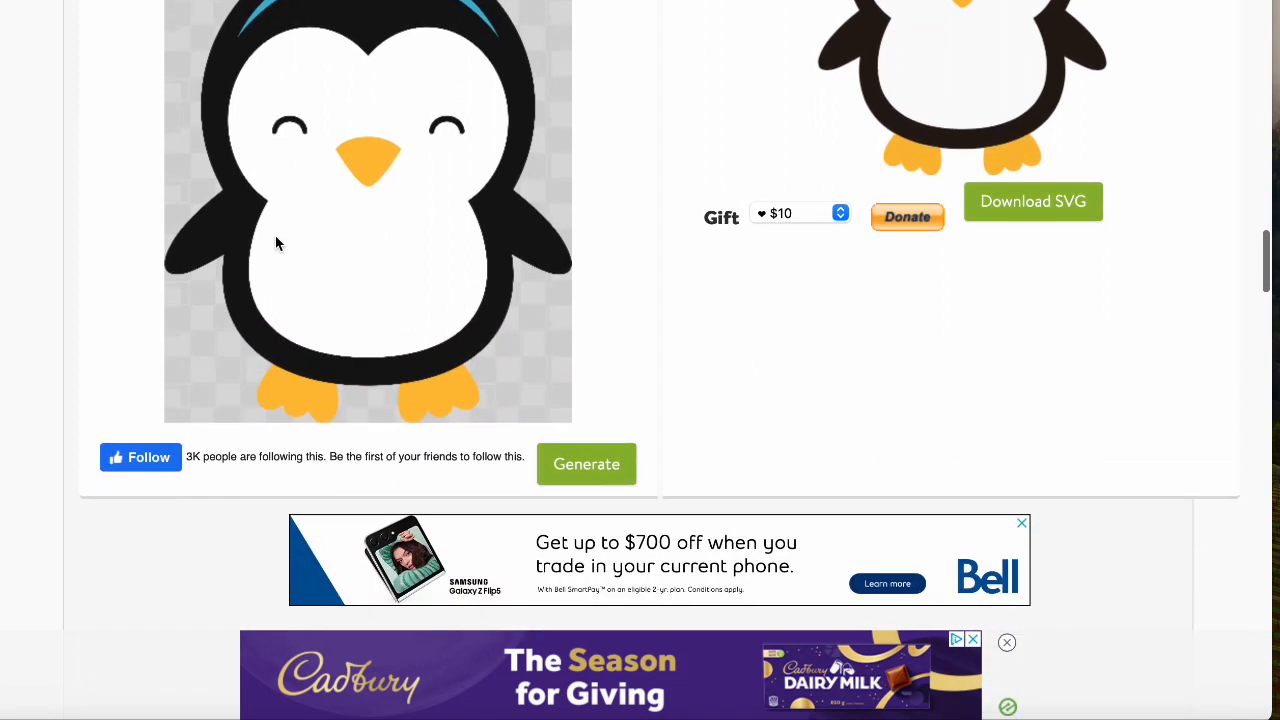
{"action": "left_click", "coordinate": [585, 466]}
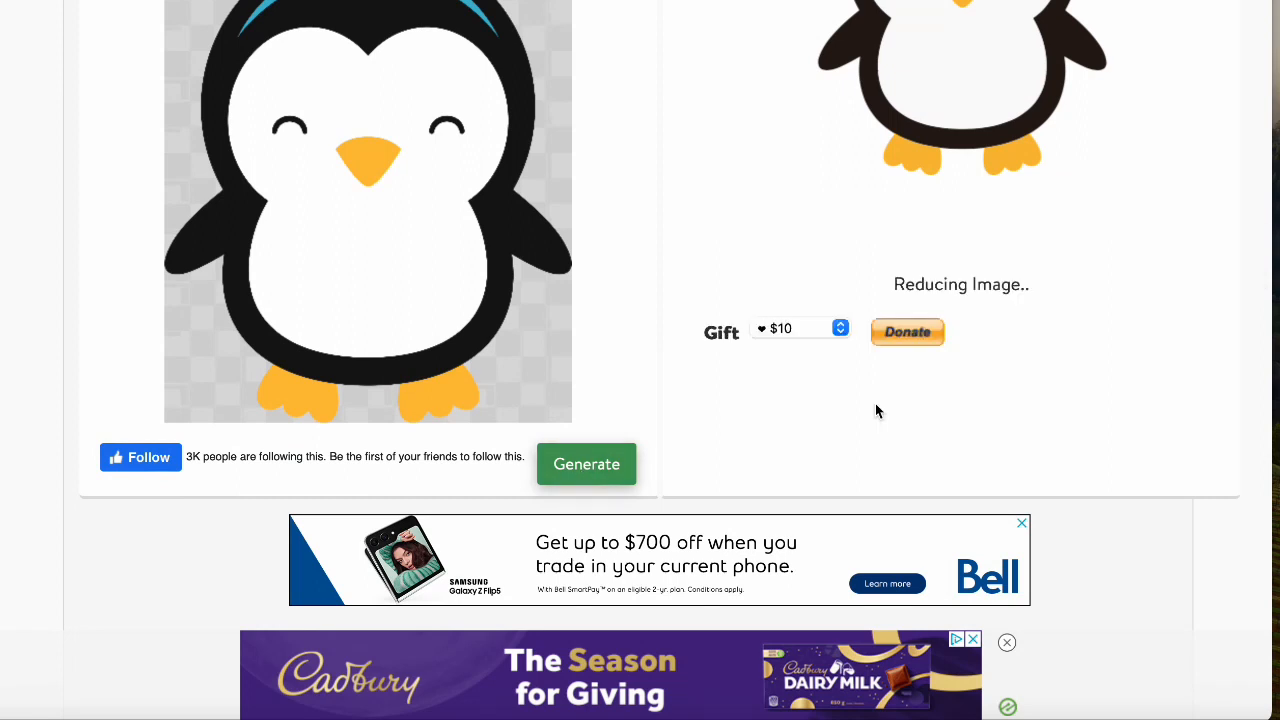
{"action": "scroll", "coordinate": [875, 405], "scroll_direction": "up", "scroll_amount": 1}
{"action": "scroll", "coordinate": [875, 403], "scroll_direction": "up", "scroll_amount": 2}
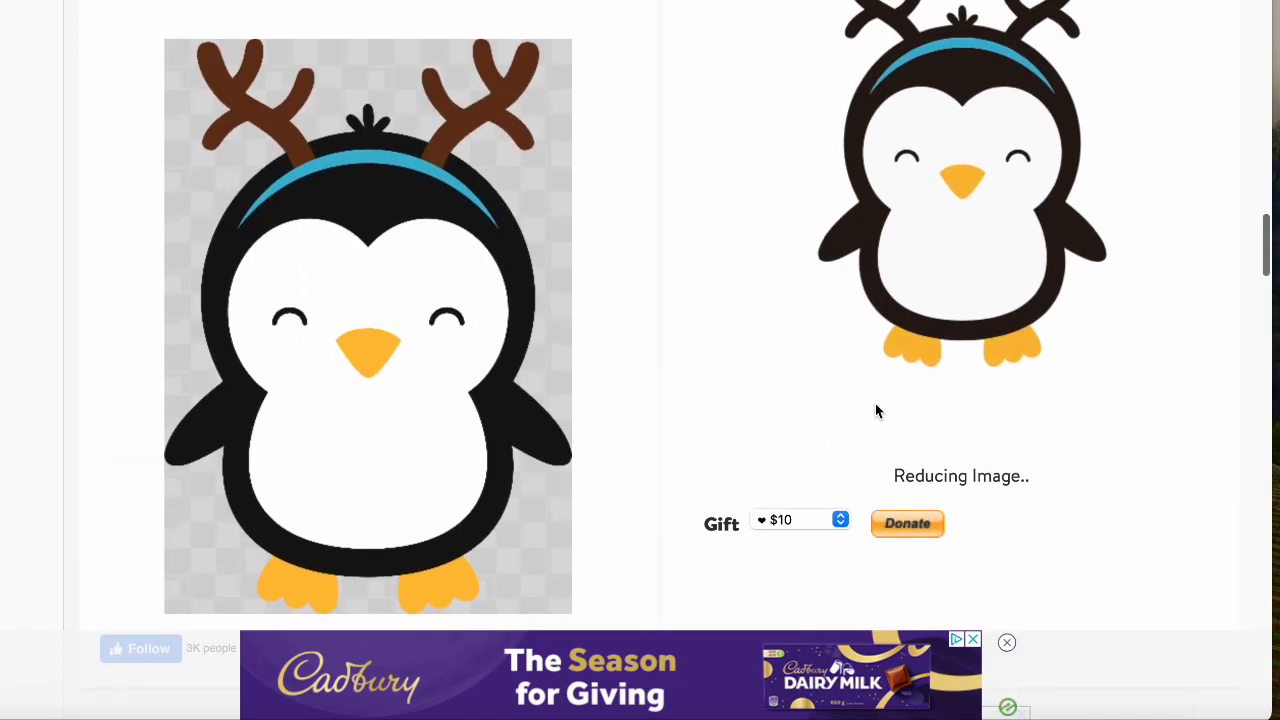
{"action": "scroll", "coordinate": [875, 405], "scroll_direction": "up", "scroll_amount": 2}
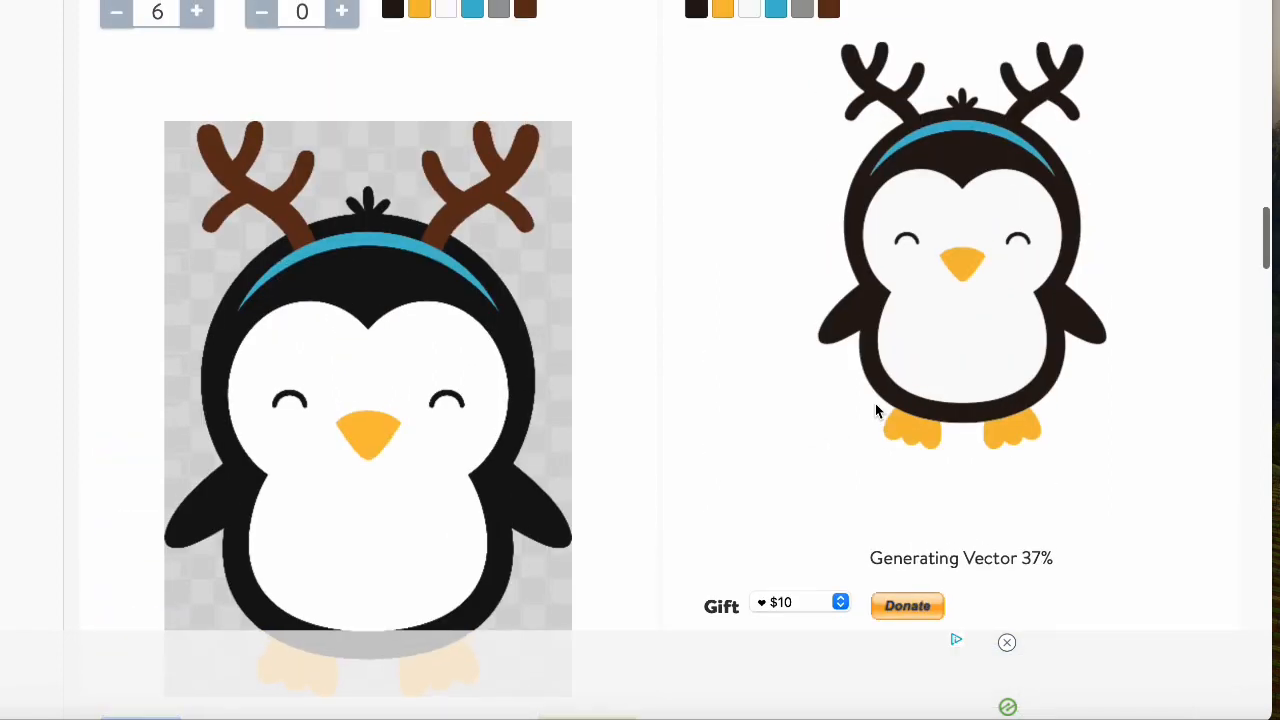
{"action": "scroll", "coordinate": [875, 409], "scroll_direction": "up", "scroll_amount": 1}
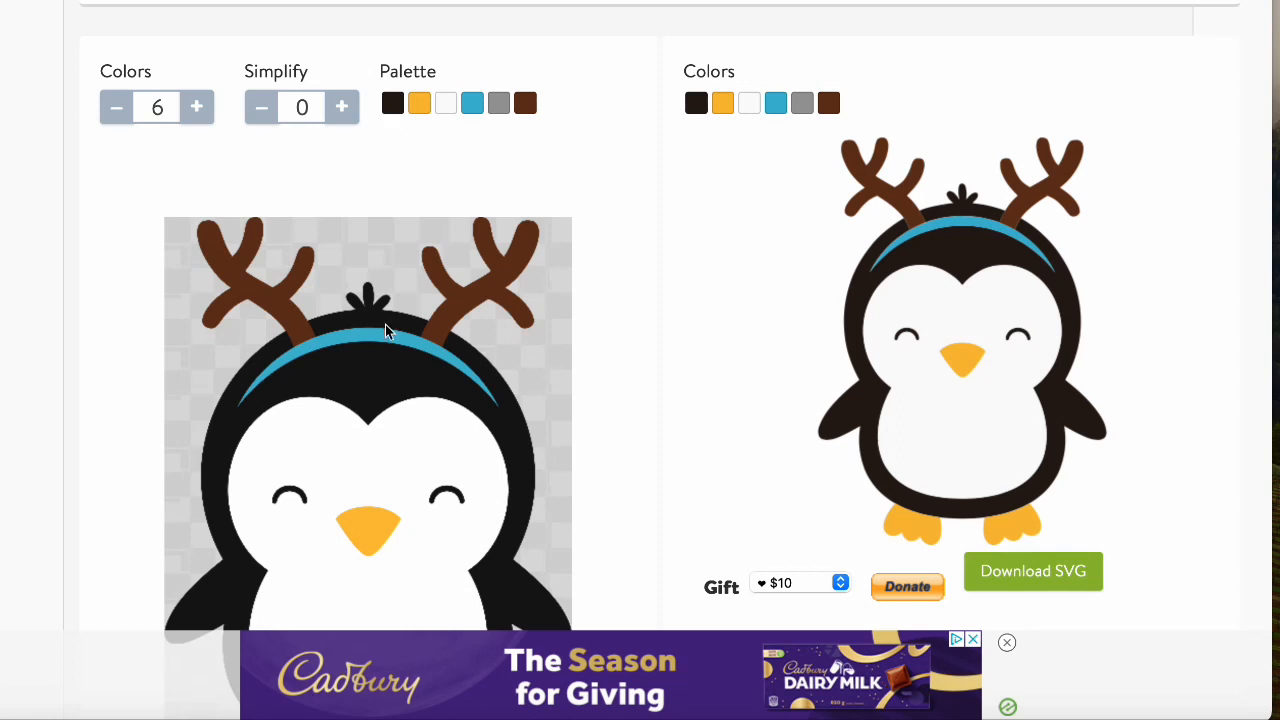
{"action": "scroll", "coordinate": [386, 370], "scroll_direction": "down", "scroll_amount": 1}
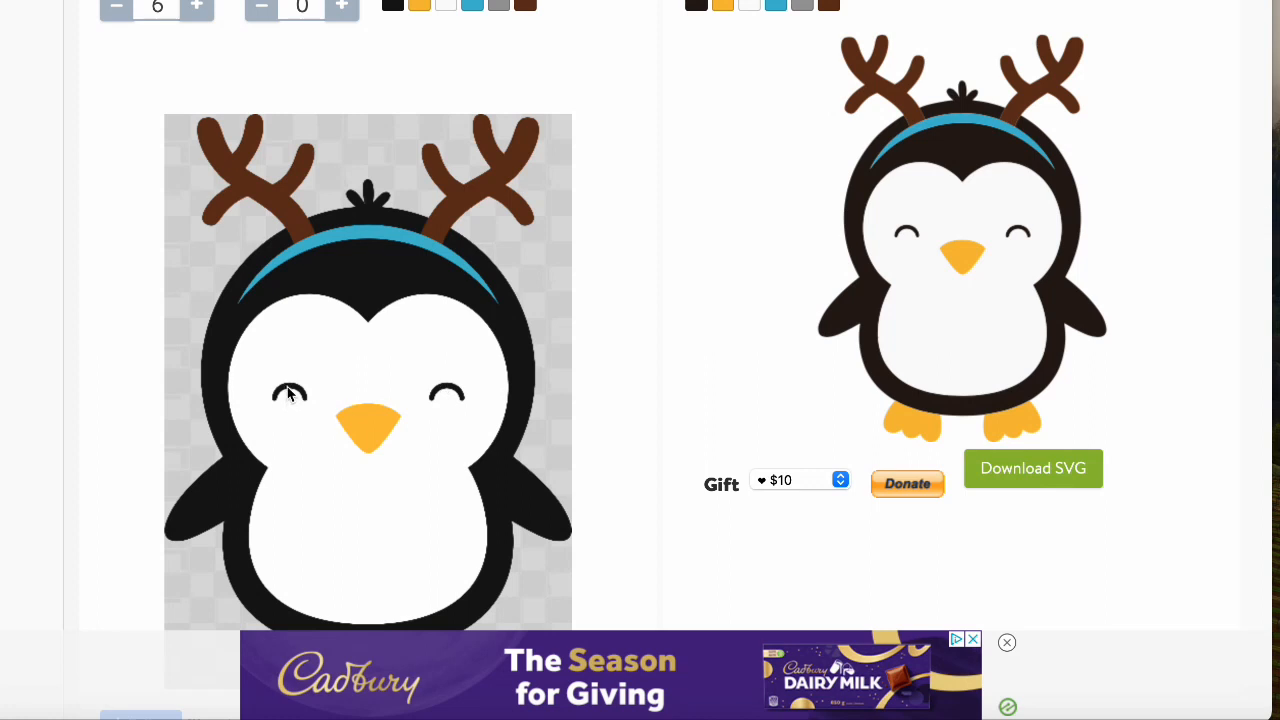
{"action": "scroll", "coordinate": [371, 435], "scroll_direction": "up", "scroll_amount": 1}
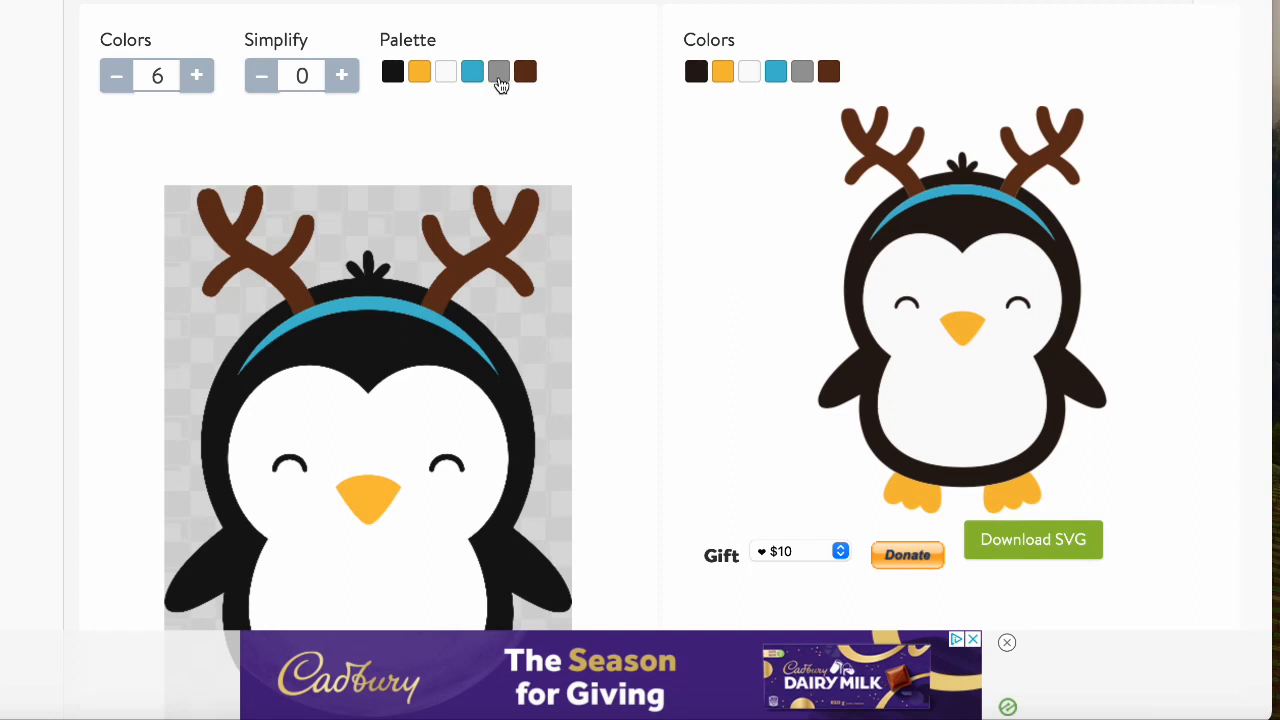
- Regenerate the vector with 5 colors, replacing the palette's grey swatch with the antlers' dark brown, and download it as an SVG
{"action": "left_click", "coordinate": [118, 79]}
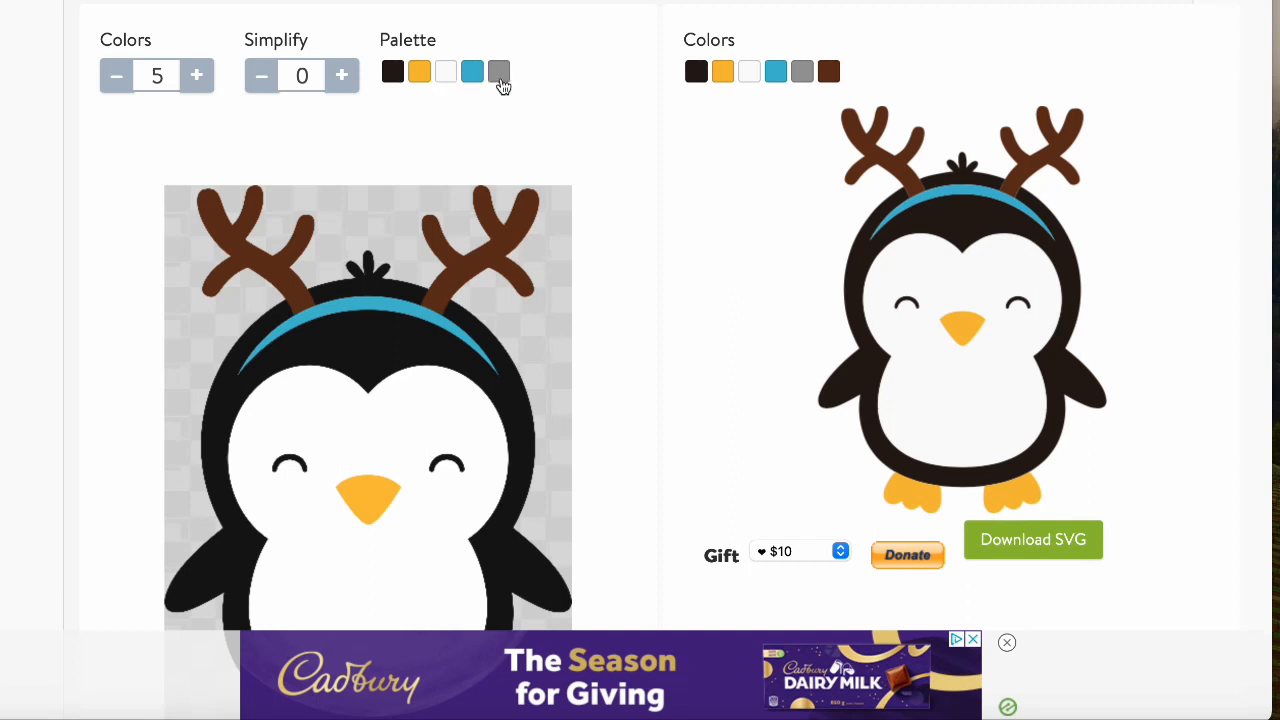
{"action": "left_click", "coordinate": [501, 78]}
{"action": "scroll", "coordinate": [990, 568], "scroll_direction": "down", "scroll_amount": 3}
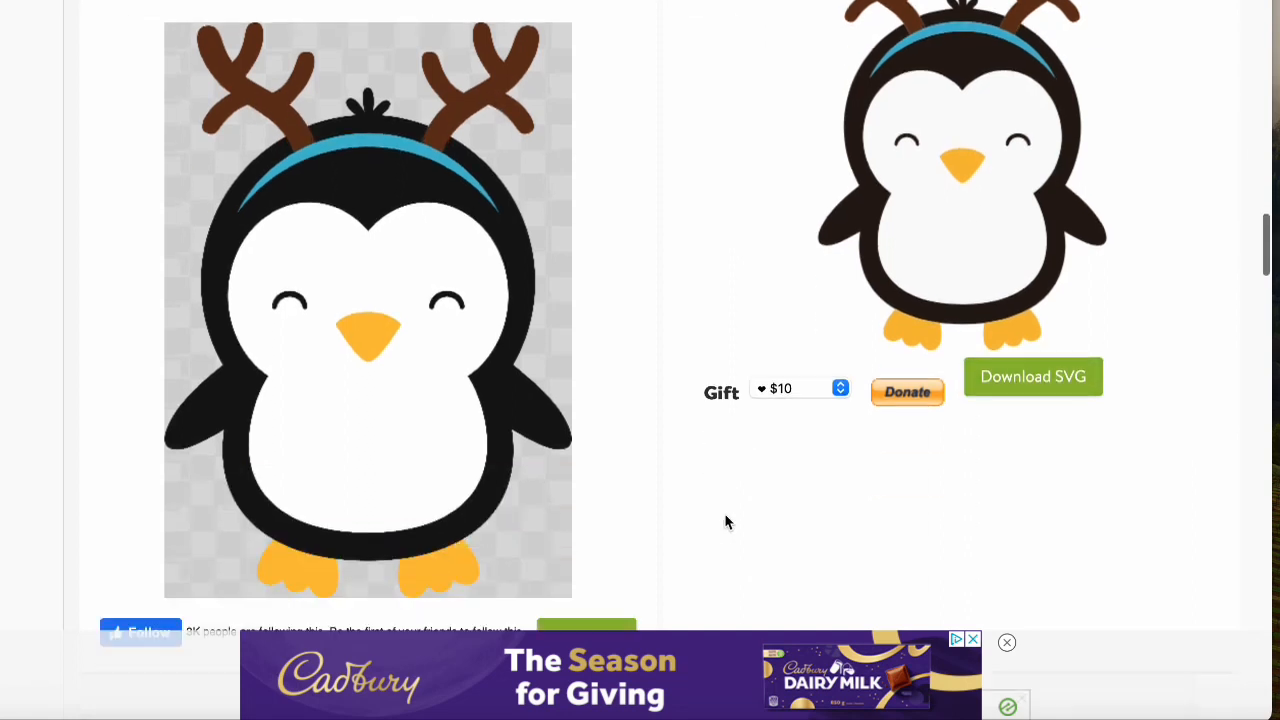
{"action": "scroll", "coordinate": [935, 362], "scroll_direction": "up", "scroll_amount": 2}
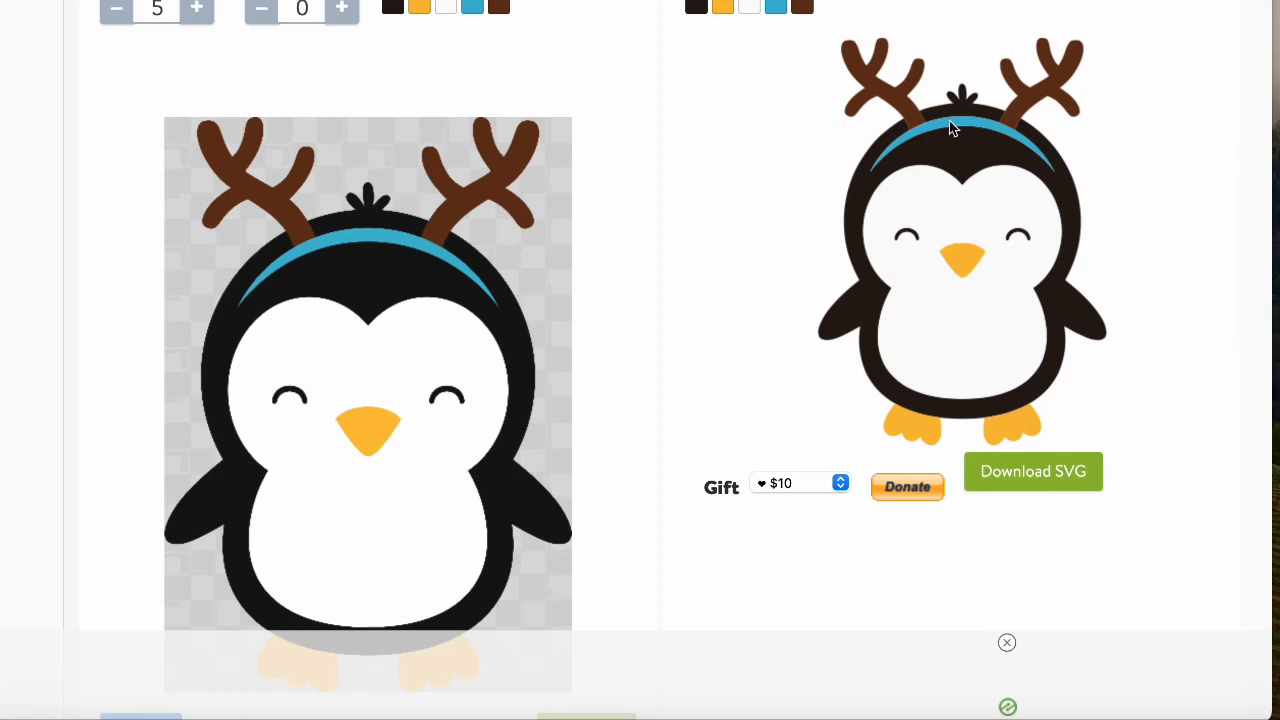
{"action": "left_click", "coordinate": [1030, 474]}
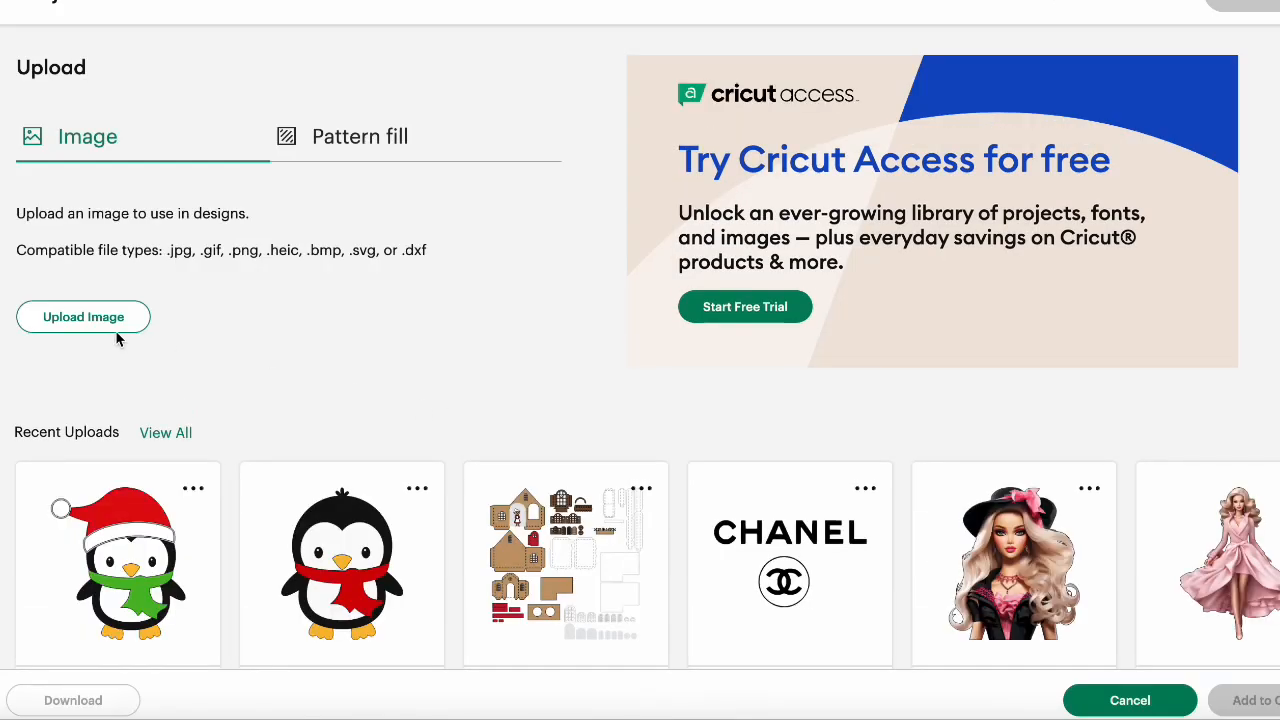
- Switch to Cricut Design Space and load image2vector-3.svg from the Downloads folder as a new image upload
{"action": "left_click", "coordinate": [114, 331]}
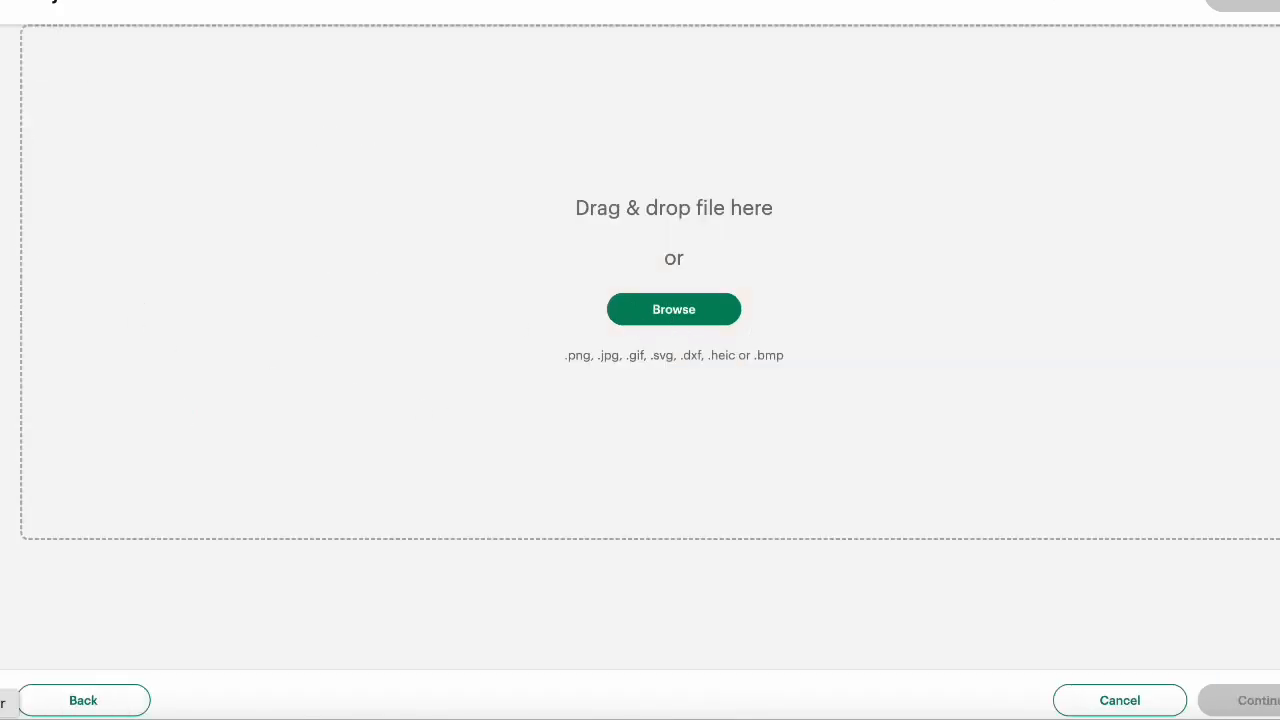
{"action": "left_click", "coordinate": [2, 718]}
{"action": "left_click", "coordinate": [277, 181]}
{"action": "scroll", "coordinate": [749, 323], "scroll_direction": "down", "scroll_amount": 15}
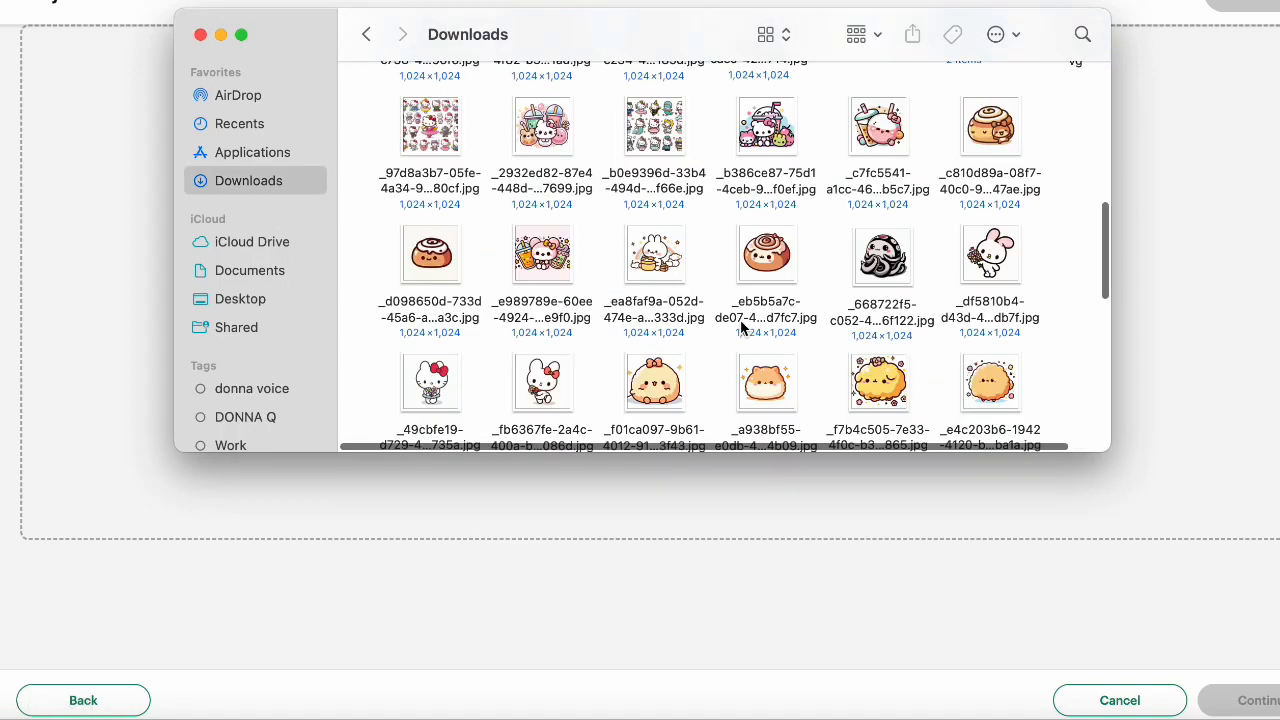
{"action": "scroll", "coordinate": [741, 328], "scroll_direction": "up", "scroll_amount": 10}
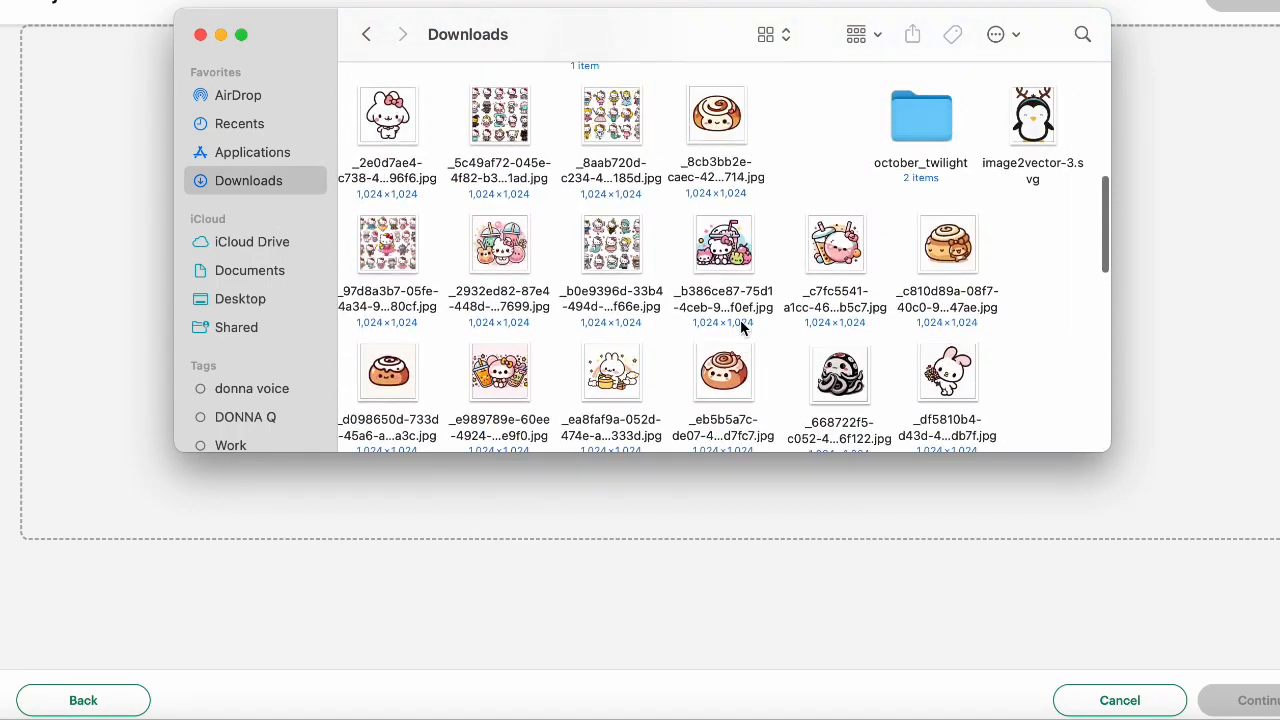
{"action": "left_click", "coordinate": [1035, 218]}
{"action": "left_click_drag", "start_coordinate": [1035, 218], "coordinate": [830, 486]}
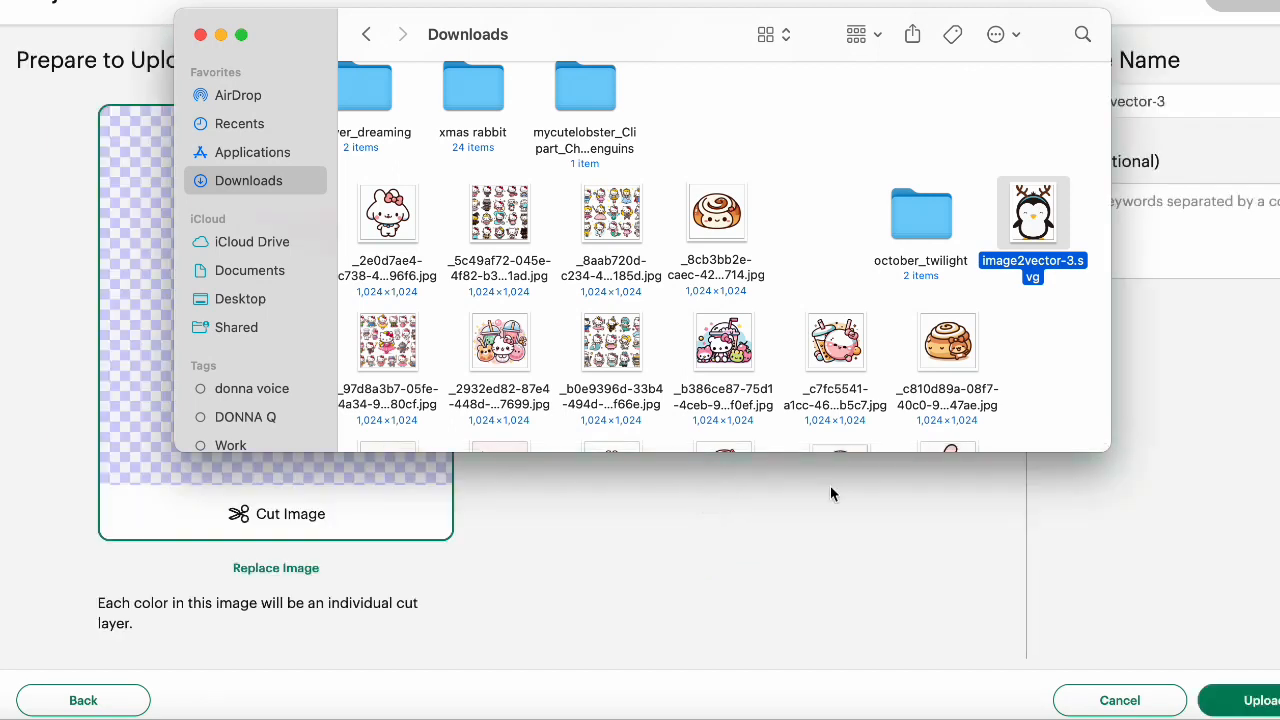
{"action": "left_click", "coordinate": [893, 553]}
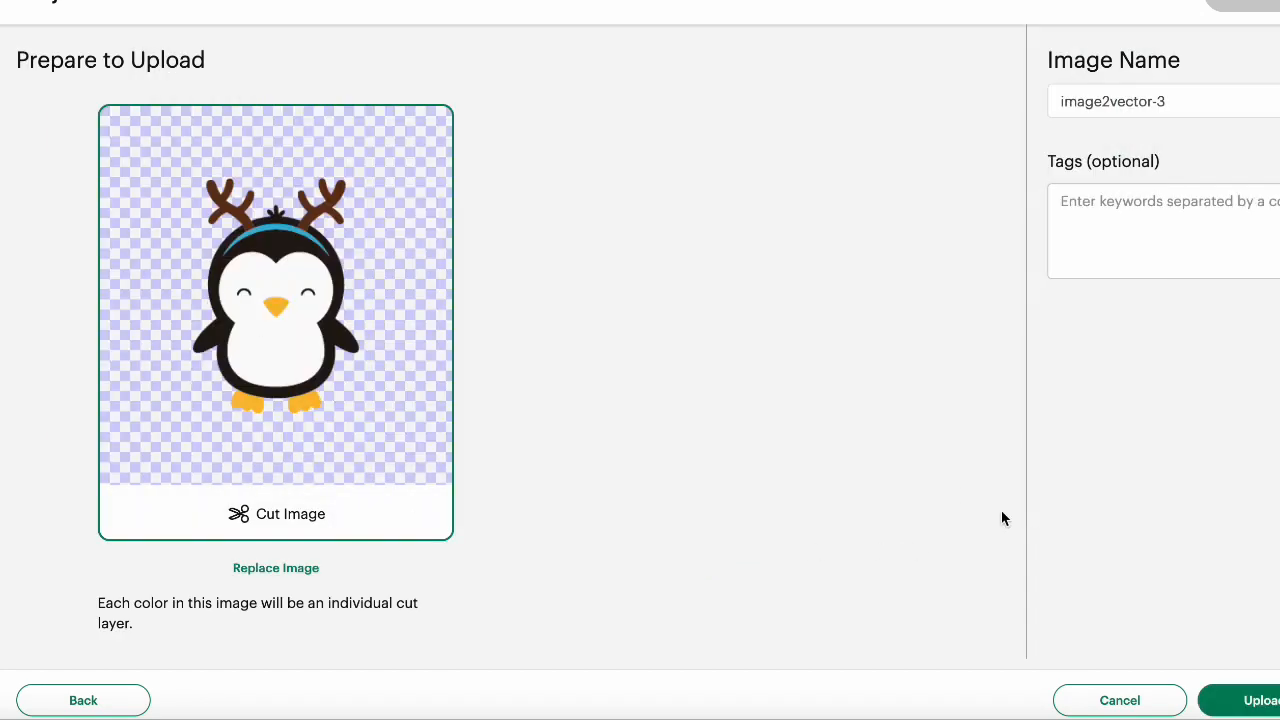
- Upload the antlered penguin under the image name "penguin 3" and add it to the canvas
{"action": "left_click", "coordinate": [1200, 100]}
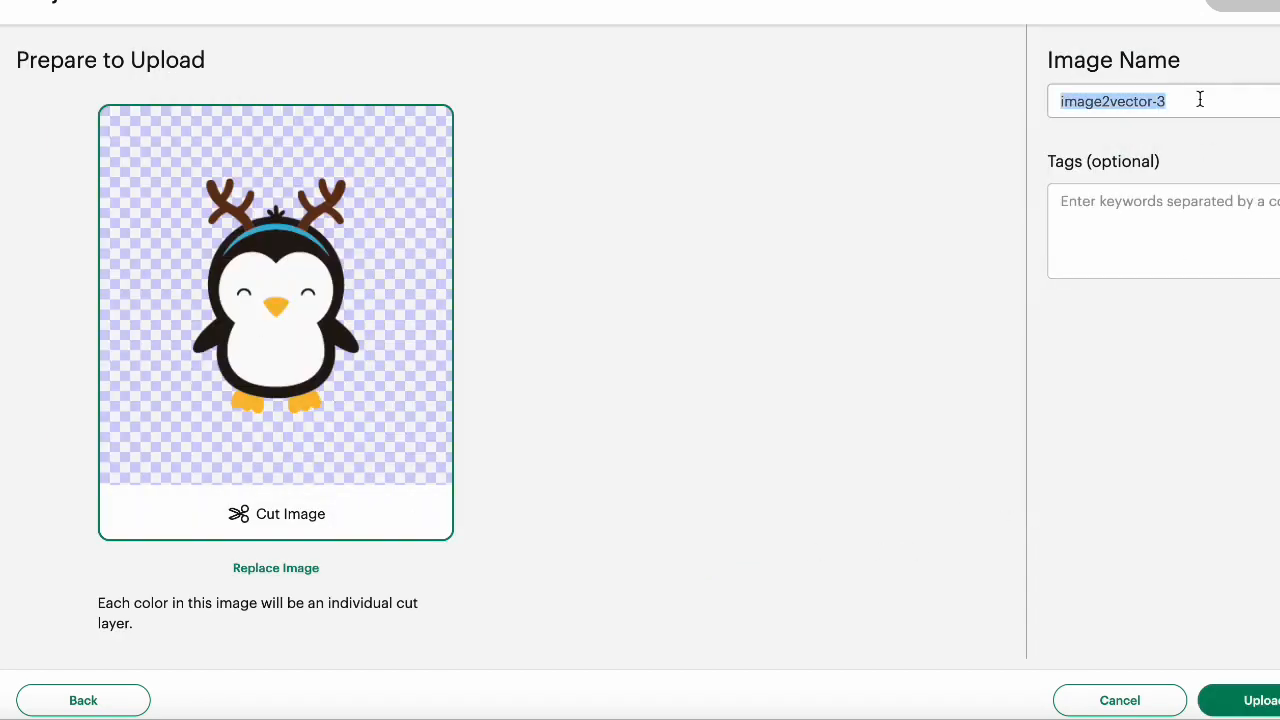
{"action": "type", "text": "pengu"}
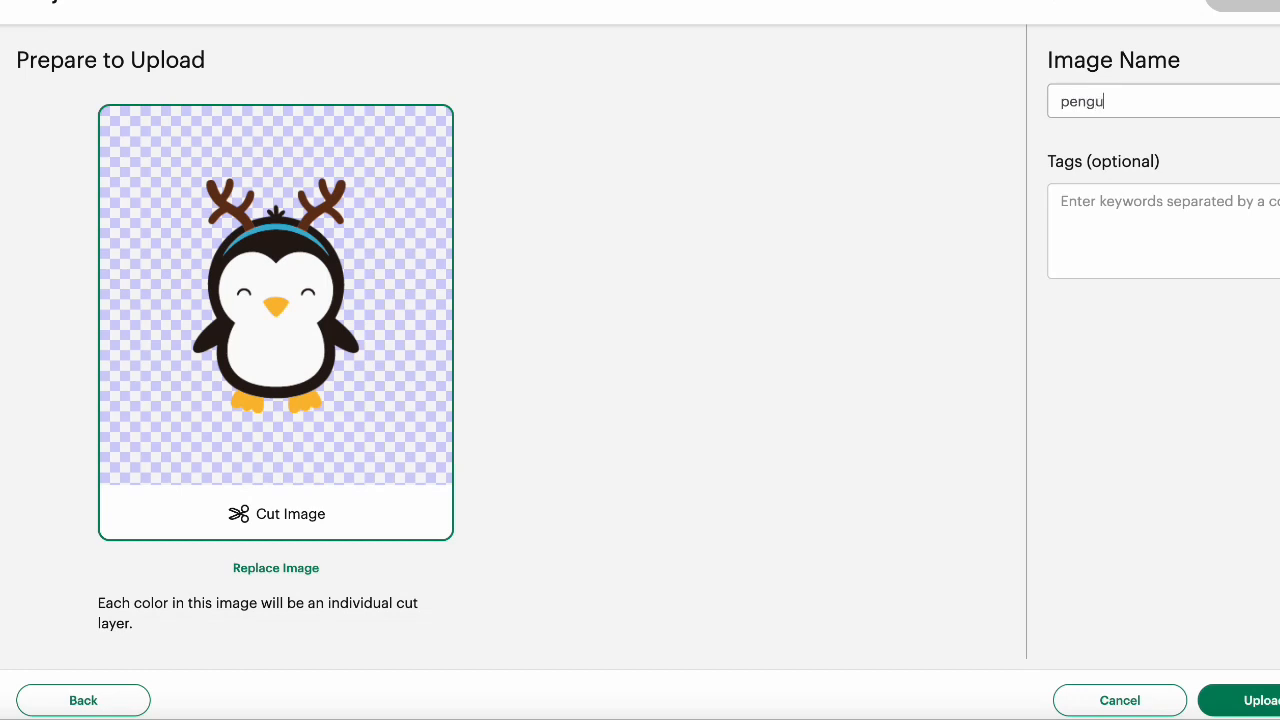
{"action": "type", "text": "3"}
{"action": "left_click", "coordinate": [1226, 703]}
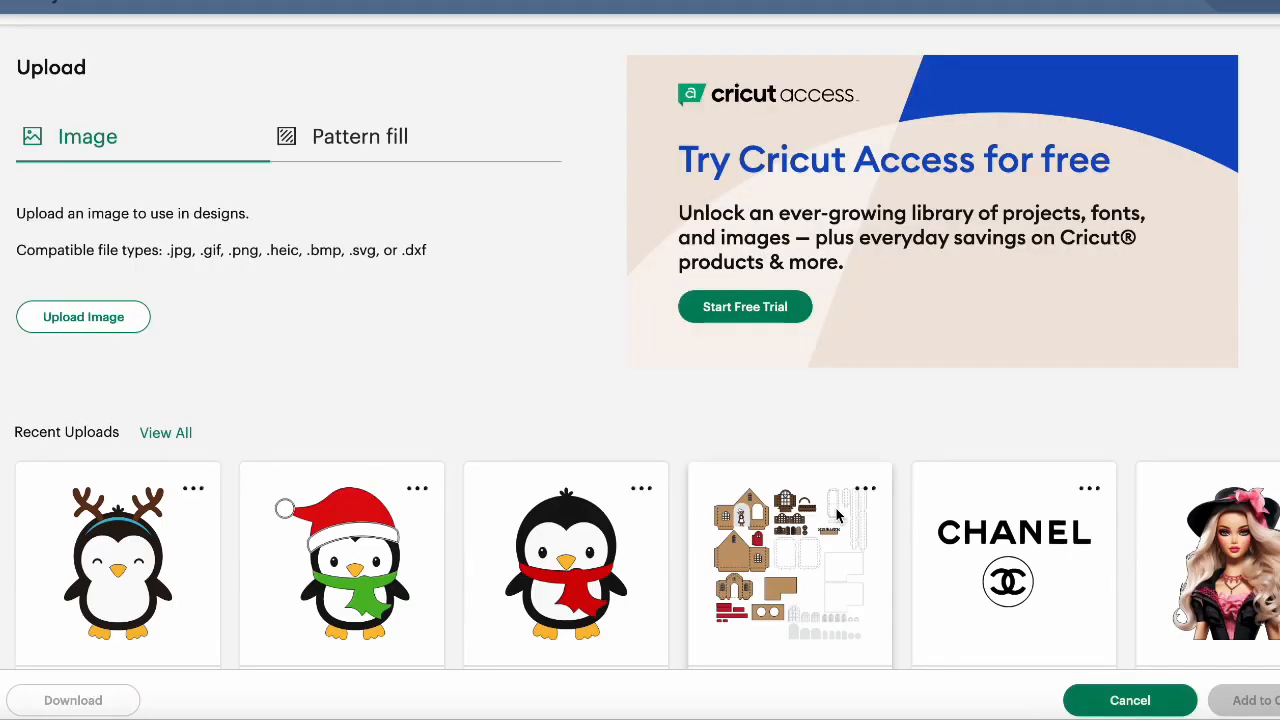
{"action": "left_click", "coordinate": [165, 562]}
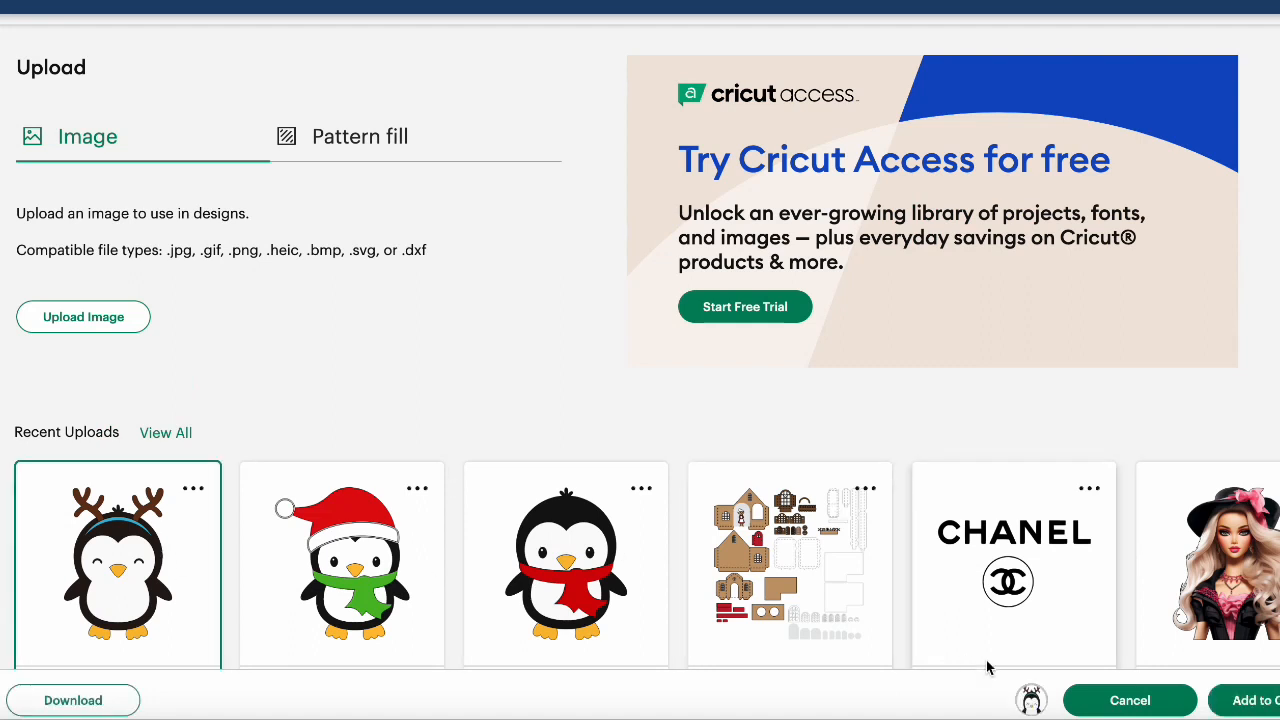
{"action": "left_click", "coordinate": [1220, 700]}
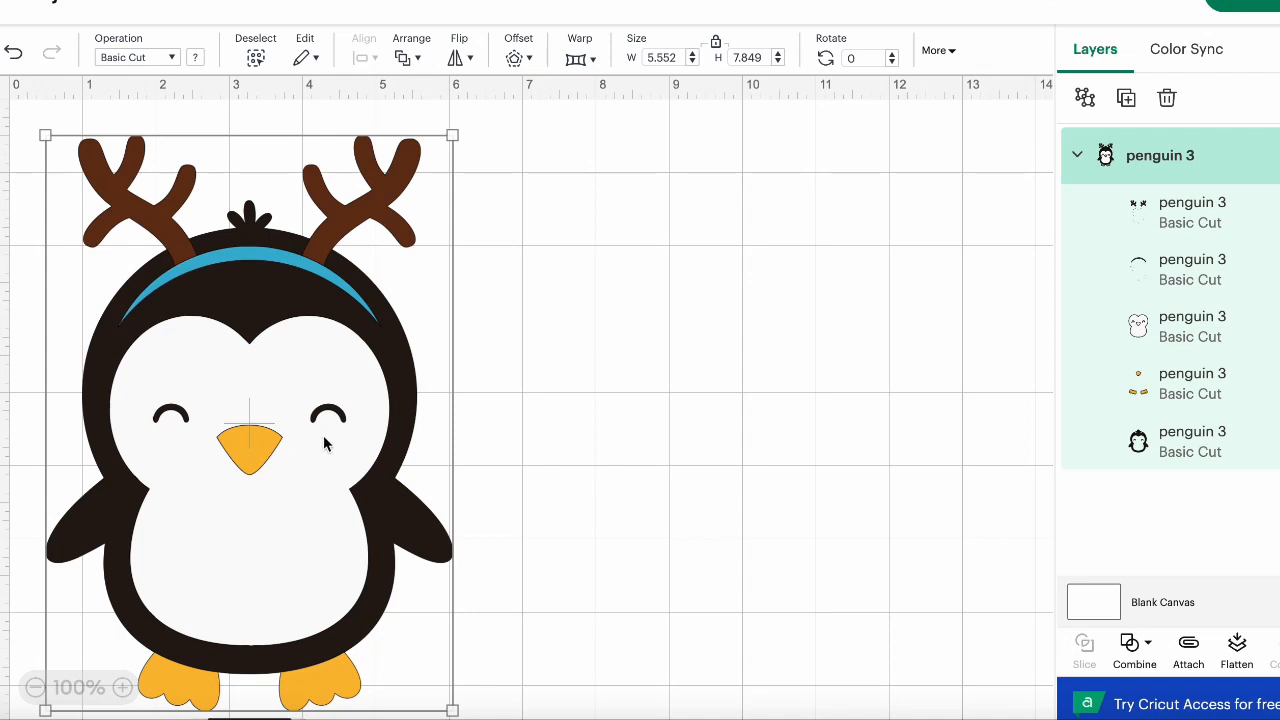
- Separate the penguin's color layers by moving the antlers, headband, white area and orange parts about 6 to 7 in right, clear of the black body
{"action": "left_click", "coordinate": [1171, 214]}
{"action": "left_click_drag", "start_coordinate": [333, 452], "coordinate": [783, 417]}
{"action": "left_click_drag", "start_coordinate": [243, 494], "coordinate": [752, 442]}
{"action": "left_click_drag", "start_coordinate": [300, 470], "coordinate": [761, 421]}
{"action": "left_click_drag", "start_coordinate": [274, 476], "coordinate": [742, 432]}
{"action": "left_click_drag", "start_coordinate": [212, 477], "coordinate": [320, 466]}
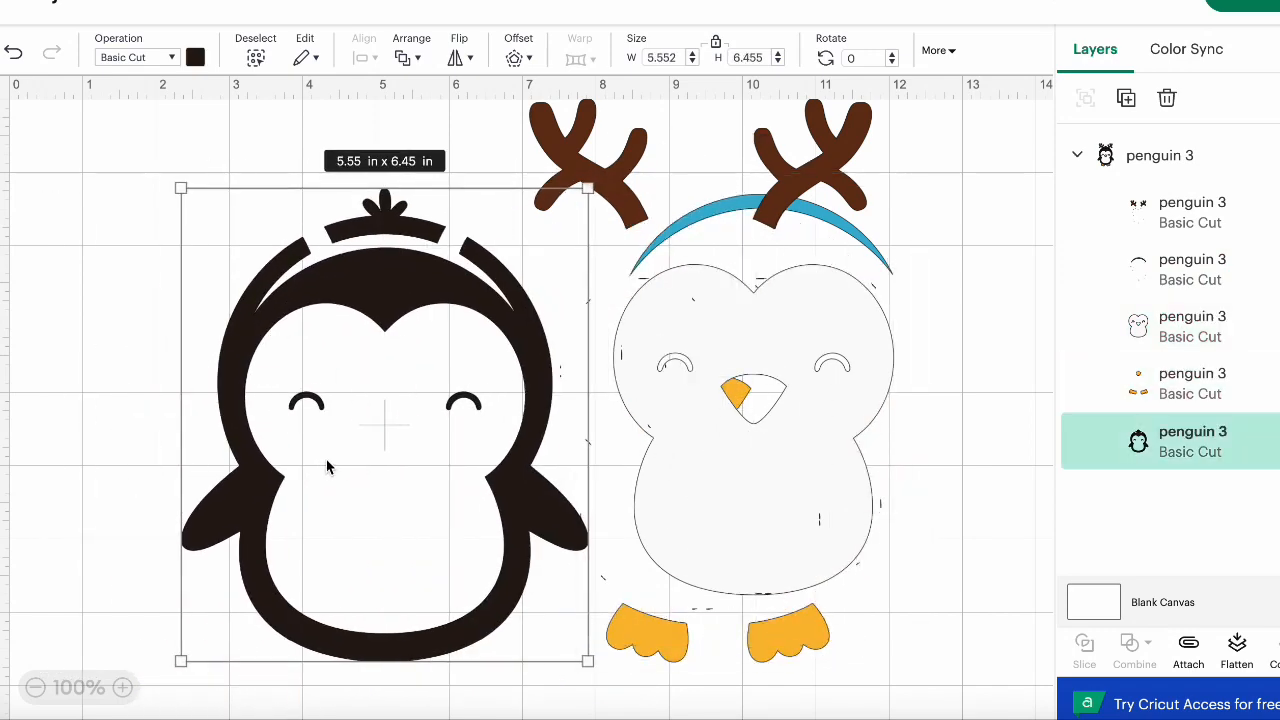